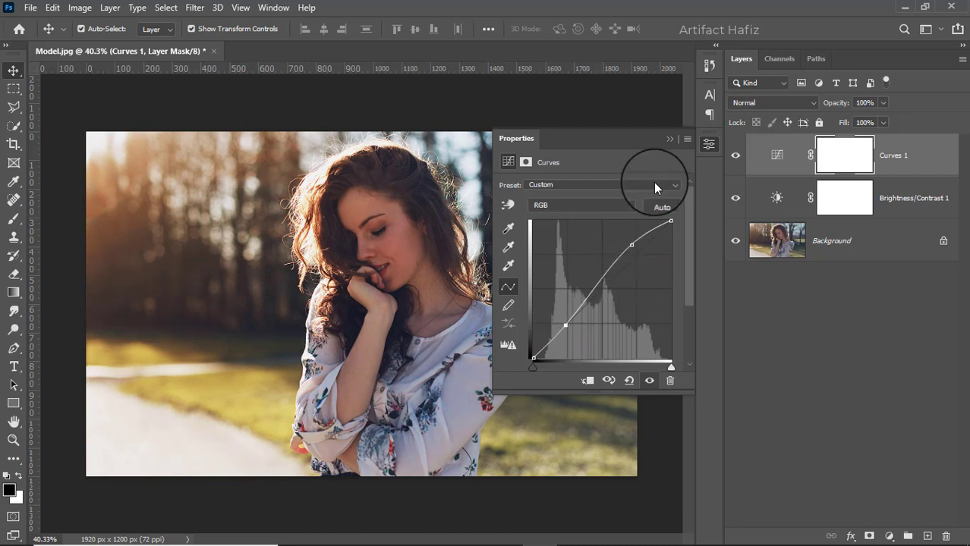
# Collapse the Curves properties and compare the photo with and without the Curves 1 adjustment
pyautogui.click(667, 140)
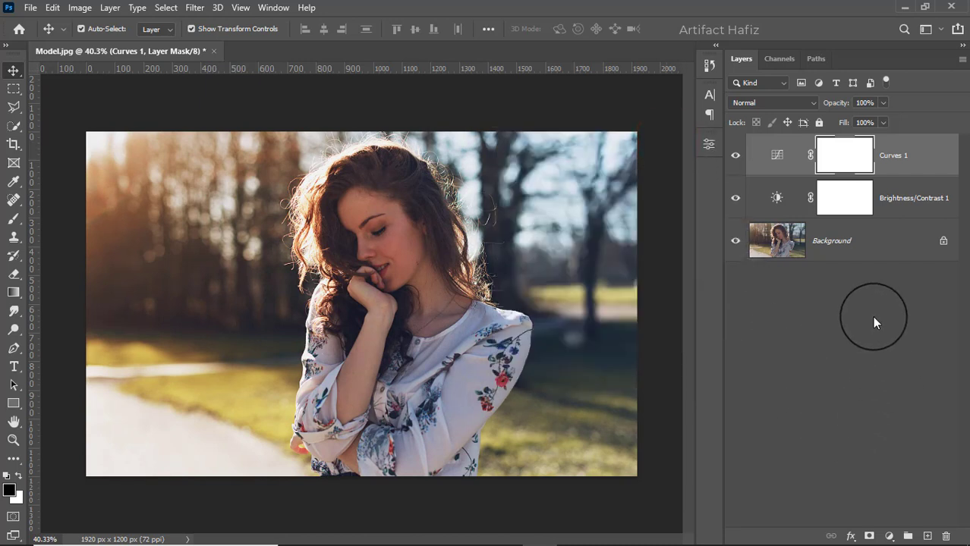
pyautogui.click(735, 155)
pyautogui.click(735, 154)
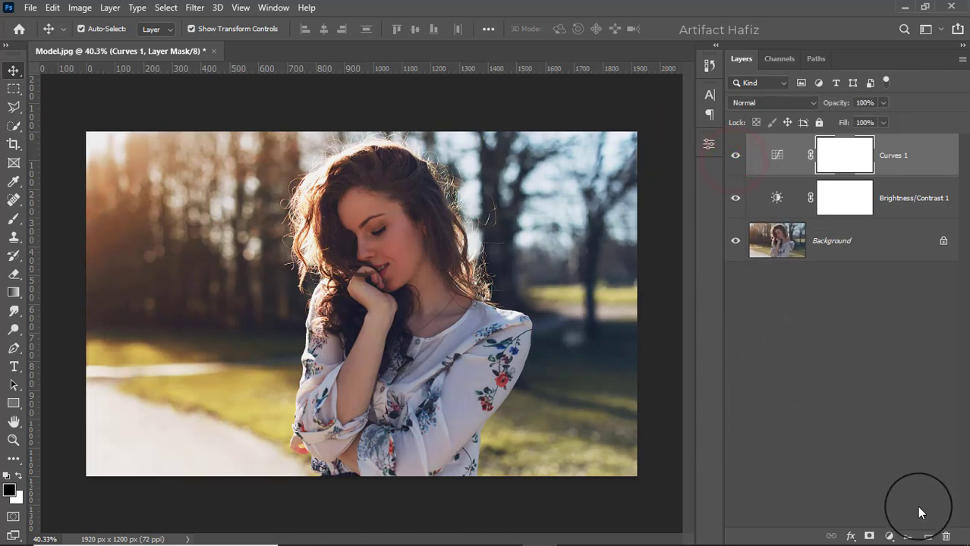
# Add a new empty layer above Curves 1 and set up a Soft Round brush at 100% opacity
pyautogui.click(927, 535)
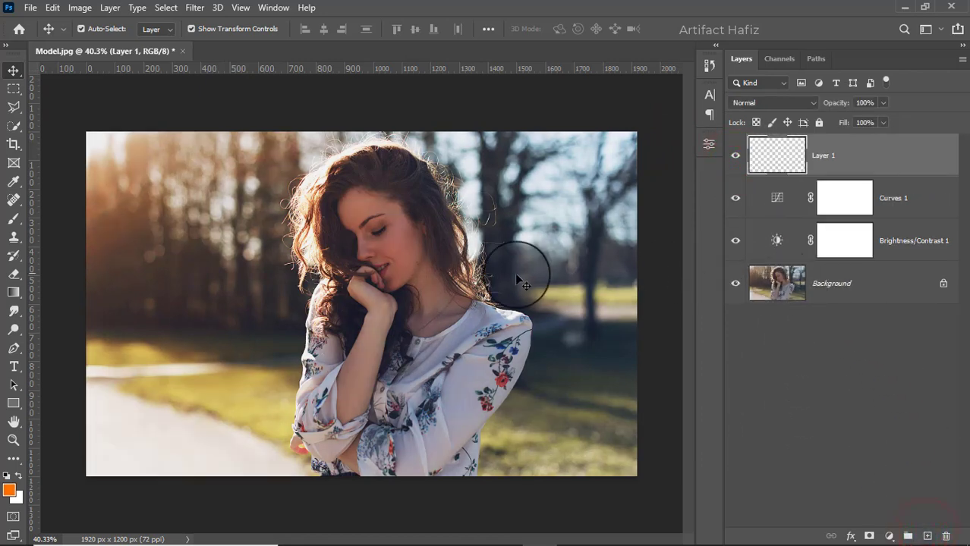
pyautogui.click(12, 220)
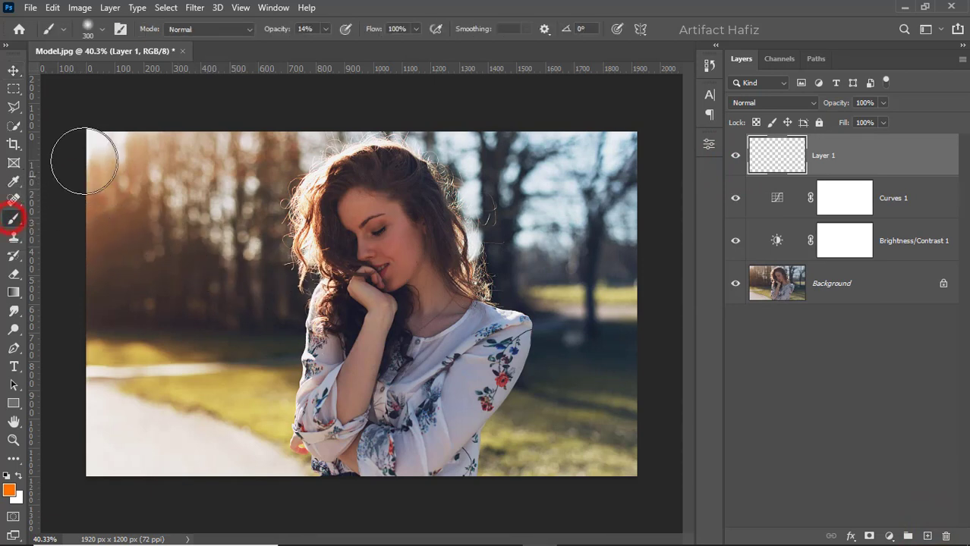
pyautogui.click(99, 29)
pyautogui.click(81, 217)
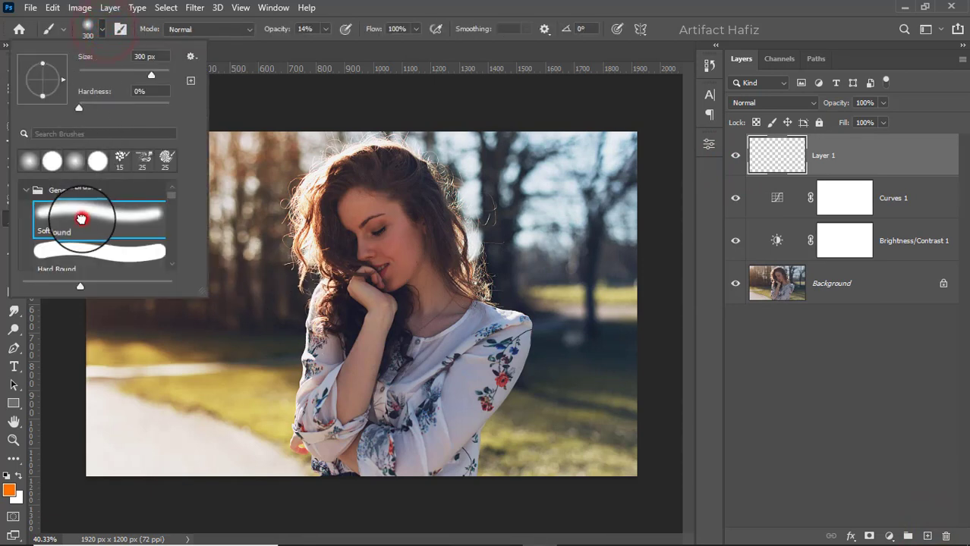
pyautogui.click(325, 28)
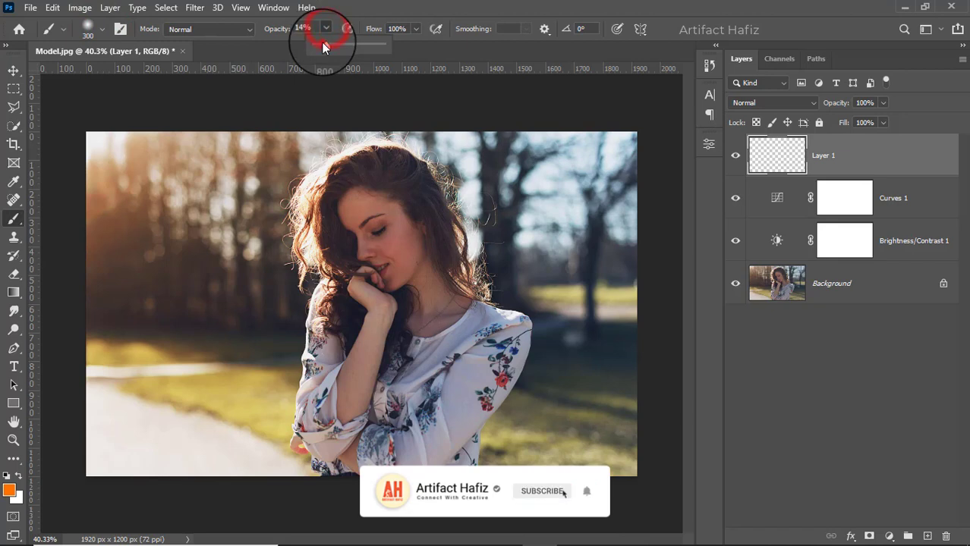
pyautogui.moveTo(321, 44); pyautogui.dragTo(453, 47)
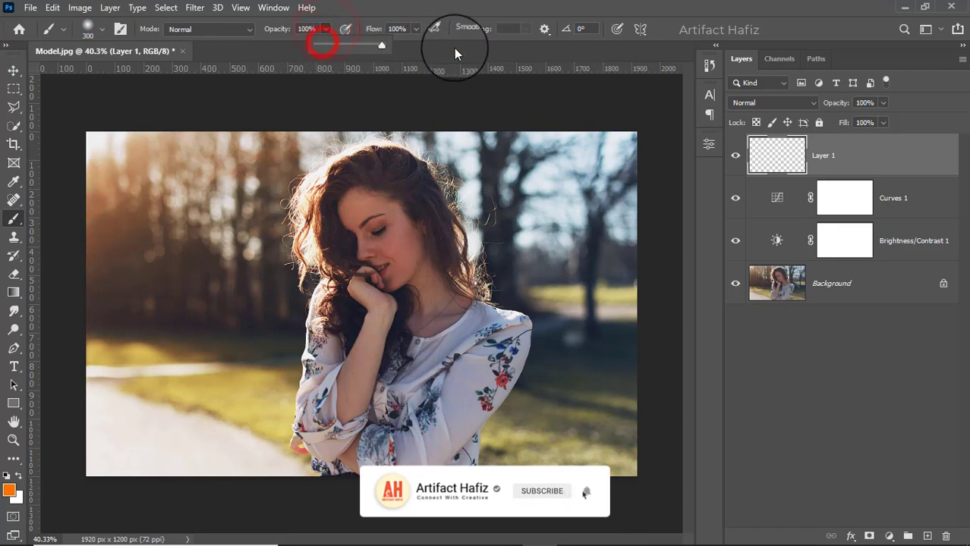
# Set the foreground colour to orange ff7200 for the Brush tool
pyautogui.click(9, 490)
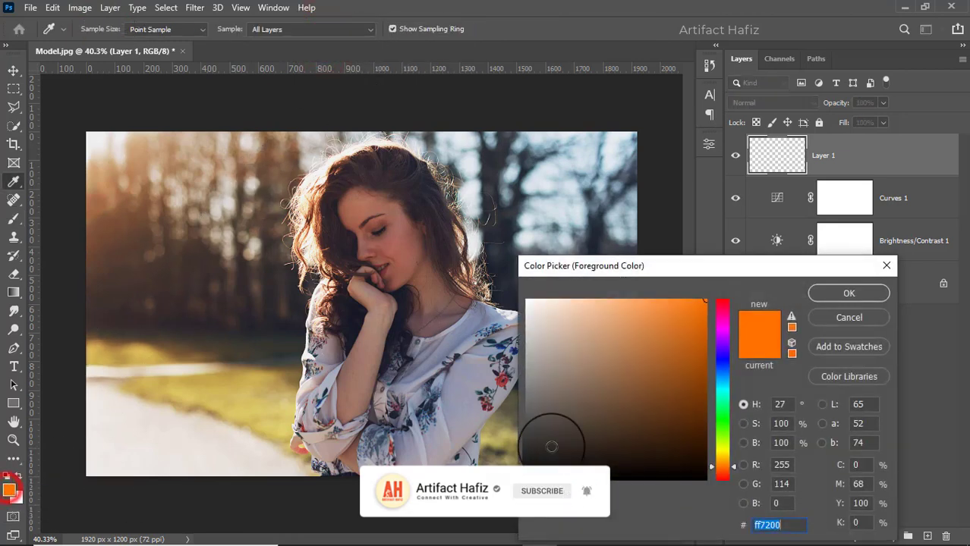
pyautogui.click(698, 301)
pyautogui.moveTo(793, 525); pyautogui.dragTo(714, 526)
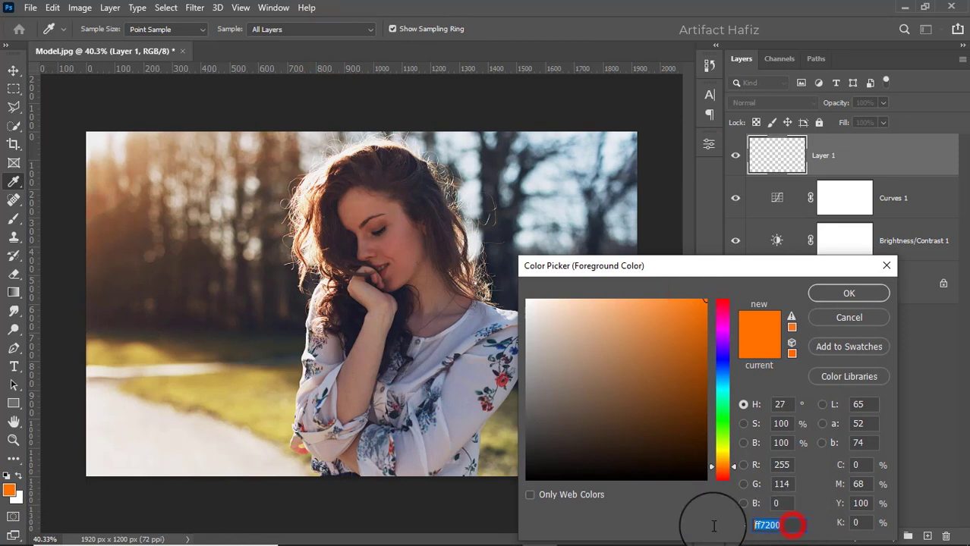
pyautogui.click(795, 522)
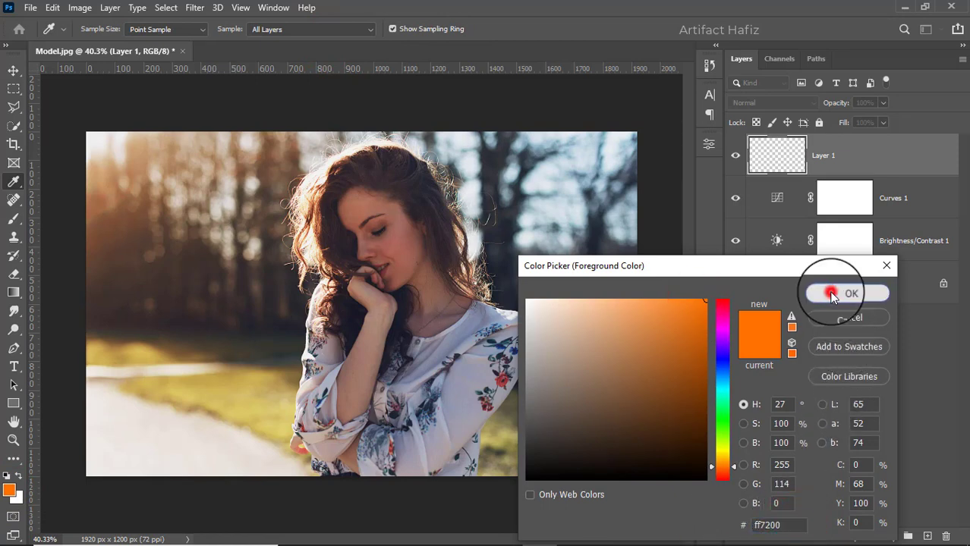
pyautogui.click(832, 294)
pyautogui.press('b')
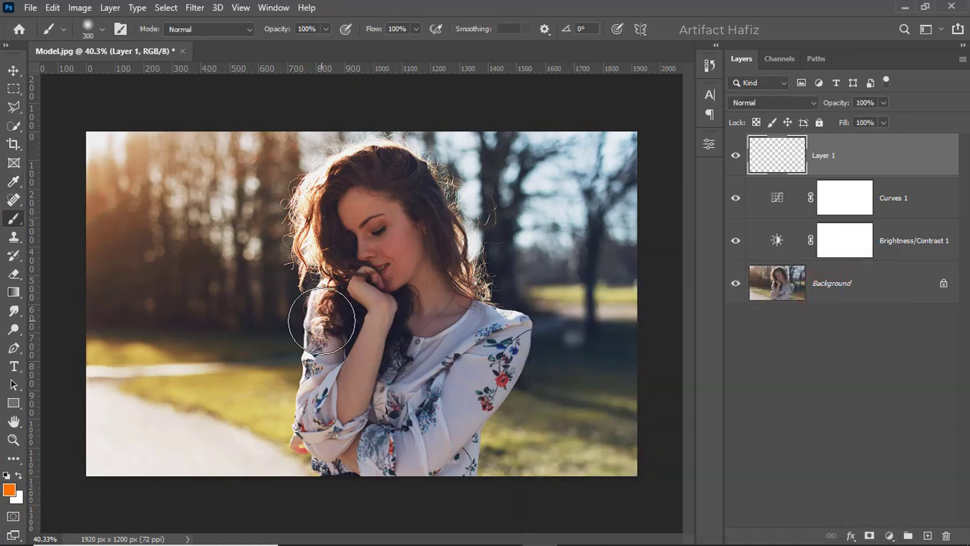
# Enlarge the brush to 800 px and paint a single orange dab over the woman's hand at the photo's centre
pyautogui.press(']')
pyautogui.press(']')
pyautogui.press(']')
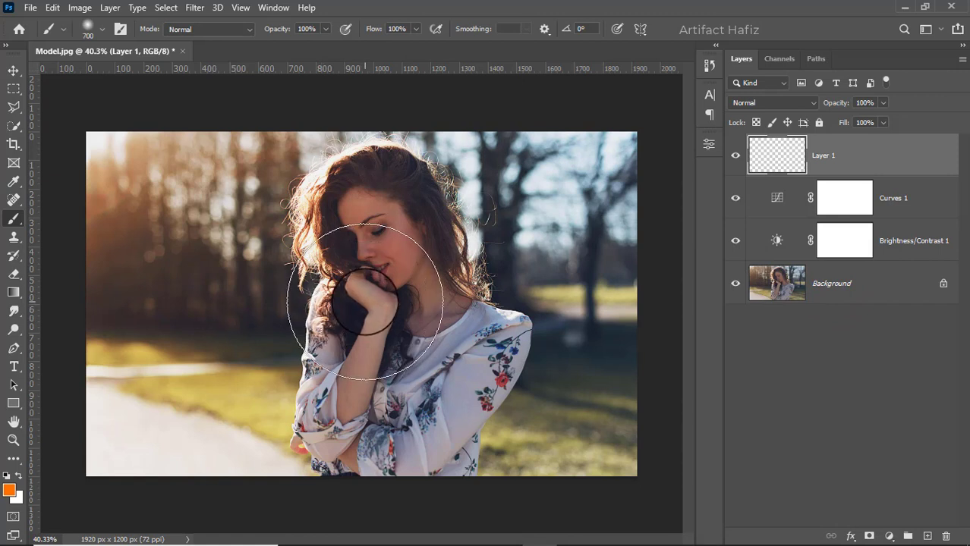
pyautogui.press(']')
pyautogui.click(361, 292)
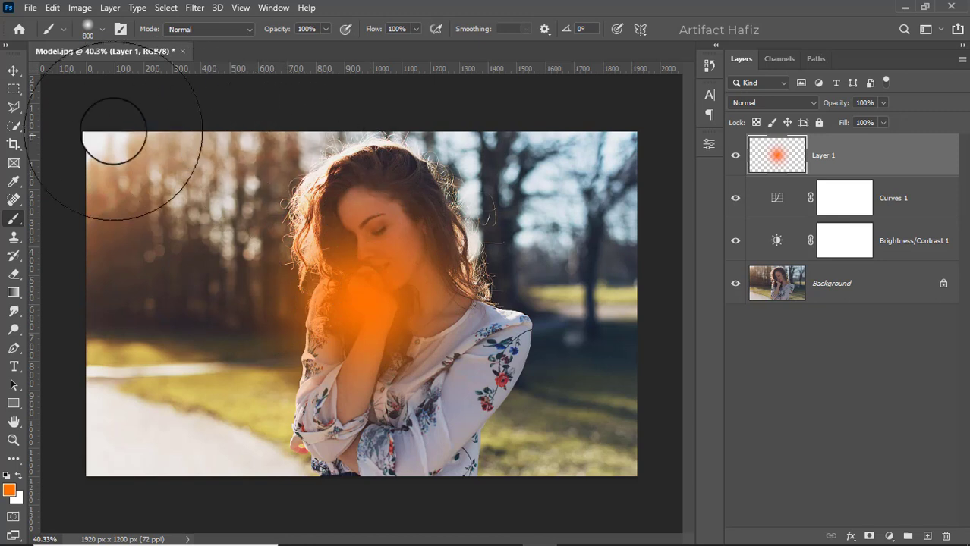
# Switch to the Move tool with Show Transform Controls enabled for the orange glow layer
pyautogui.click(13, 69)
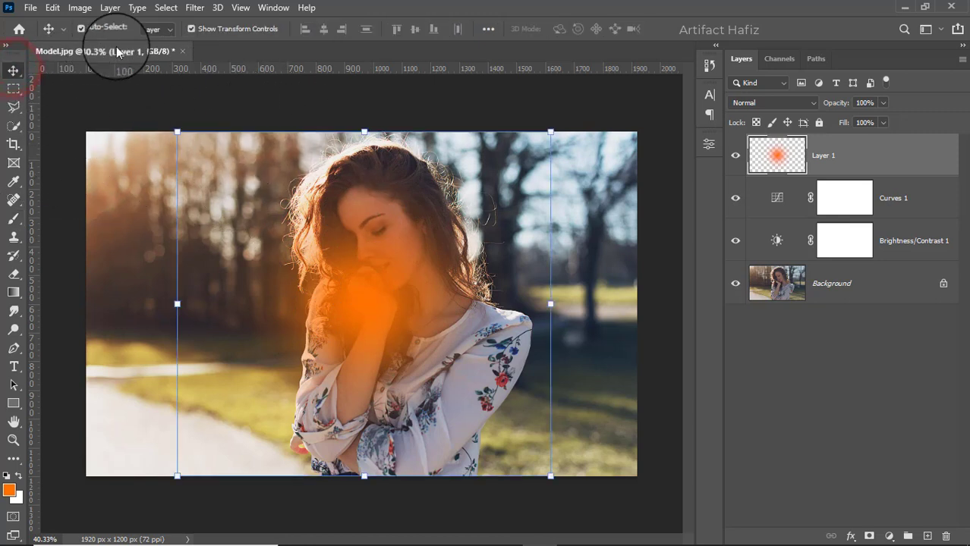
pyautogui.click(191, 28)
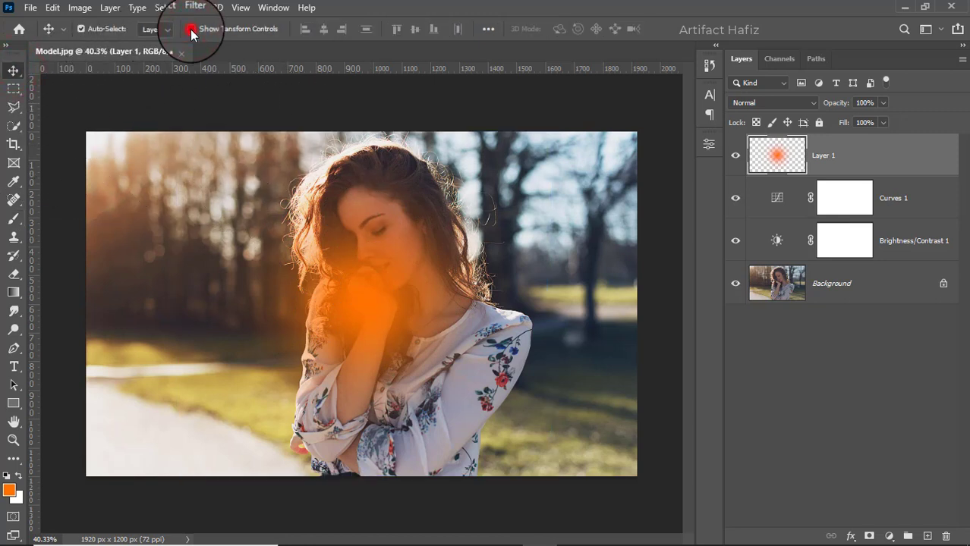
pyautogui.click(191, 29)
pyautogui.click(191, 29)
pyautogui.click(191, 28)
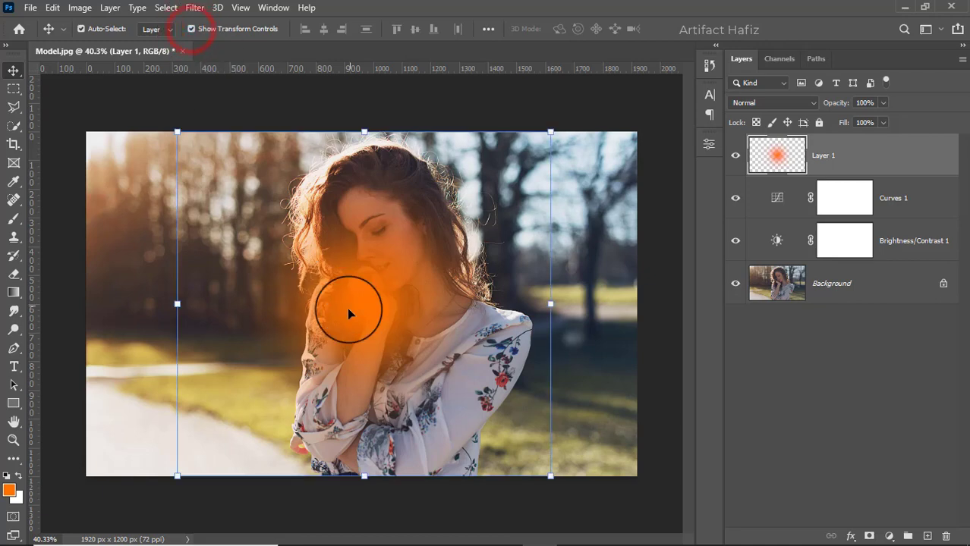
# Set Layer 1's blend mode to Screen and move the orange glow to the photo's upper-left corner
pyautogui.click(756, 102)
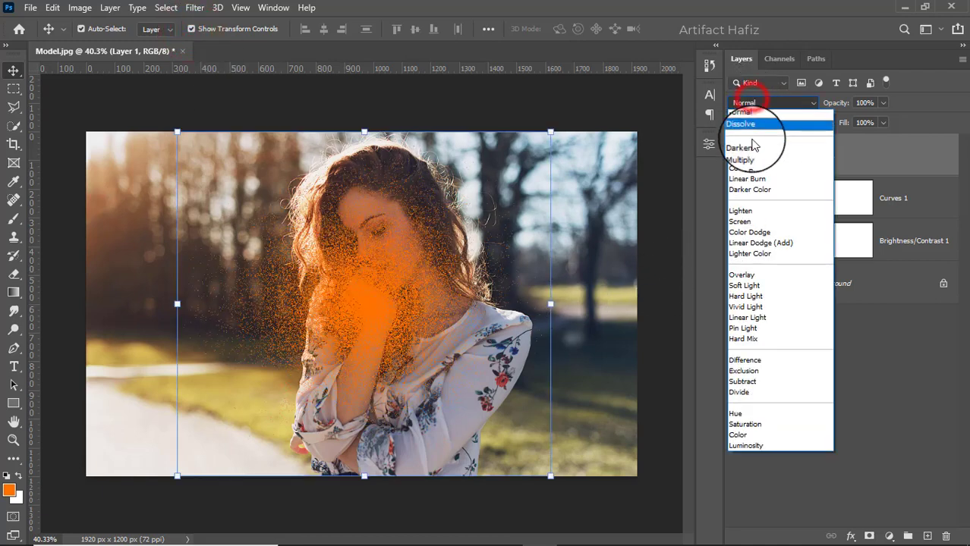
pyautogui.click(759, 222)
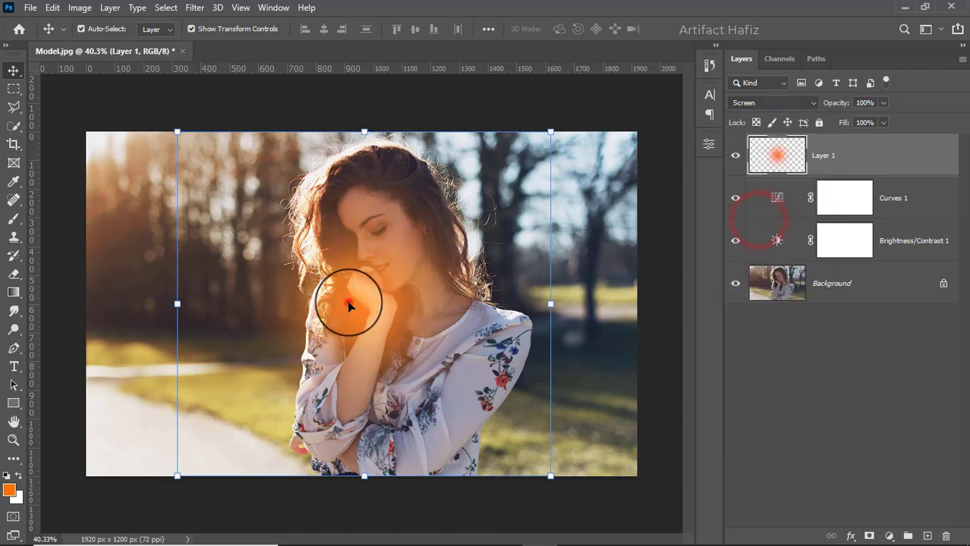
pyautogui.moveTo(348, 305); pyautogui.dragTo(132, 160)
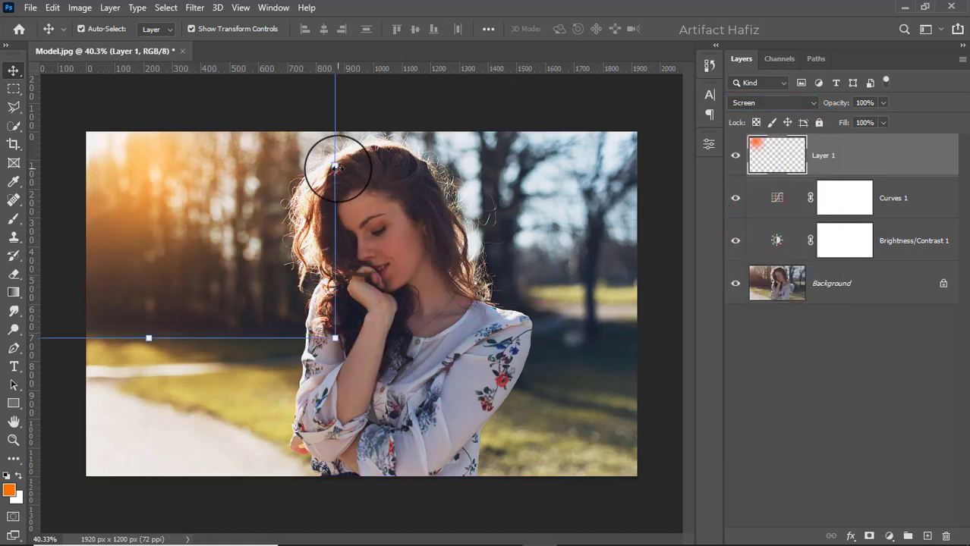
# Scale the orange glow to about 205% and place it at the photo's upper edge, just left of the woman's head
pyautogui.moveTo(334, 165); pyautogui.dragTo(725, 216)
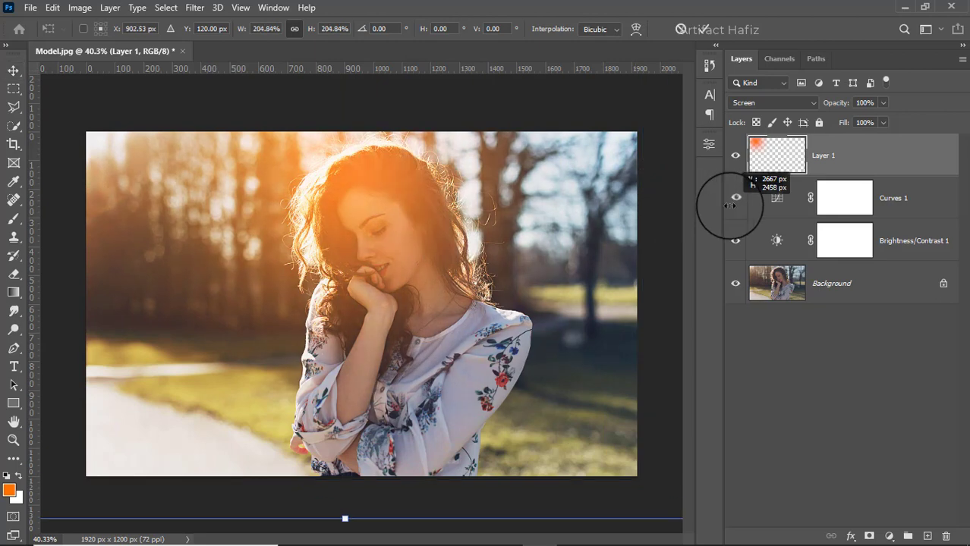
pyautogui.moveTo(428, 208); pyautogui.dragTo(370, 196)
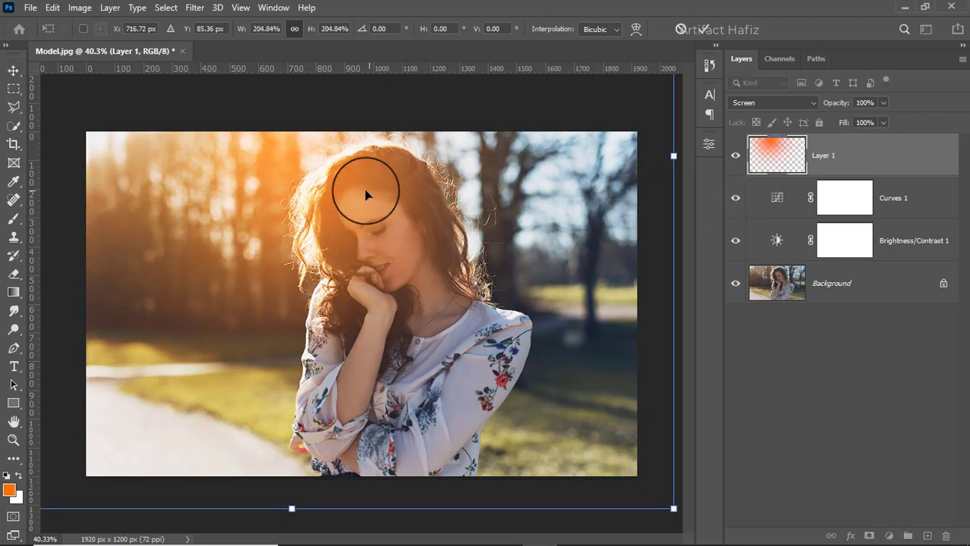
pyautogui.click(703, 29)
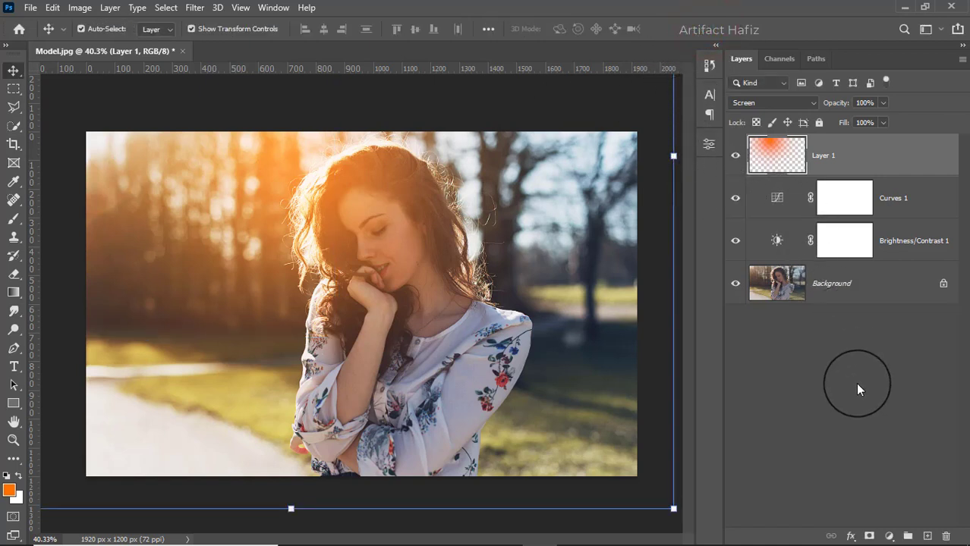
# Add a layer mask to Layer 1 and prepare a black brush at 11% opacity
pyautogui.click(869, 537)
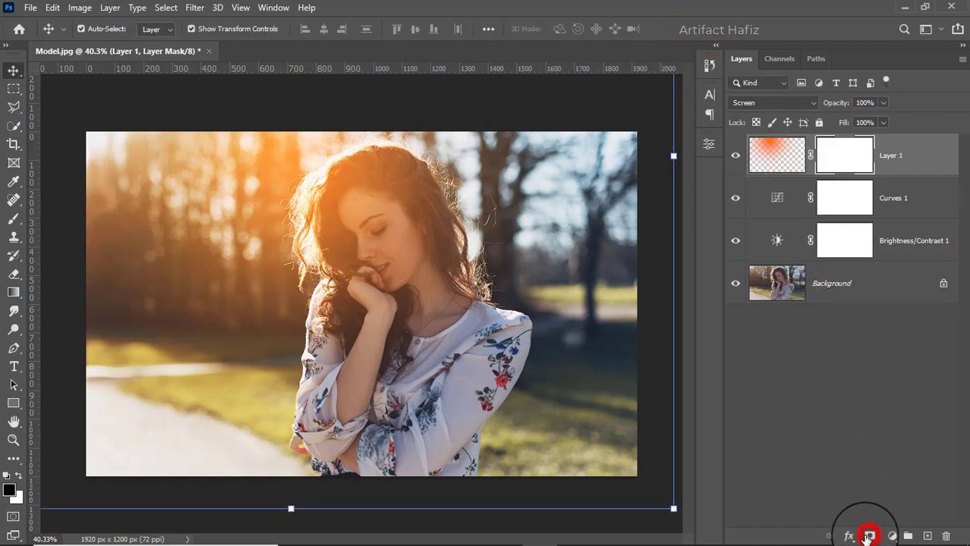
pyautogui.click(14, 218)
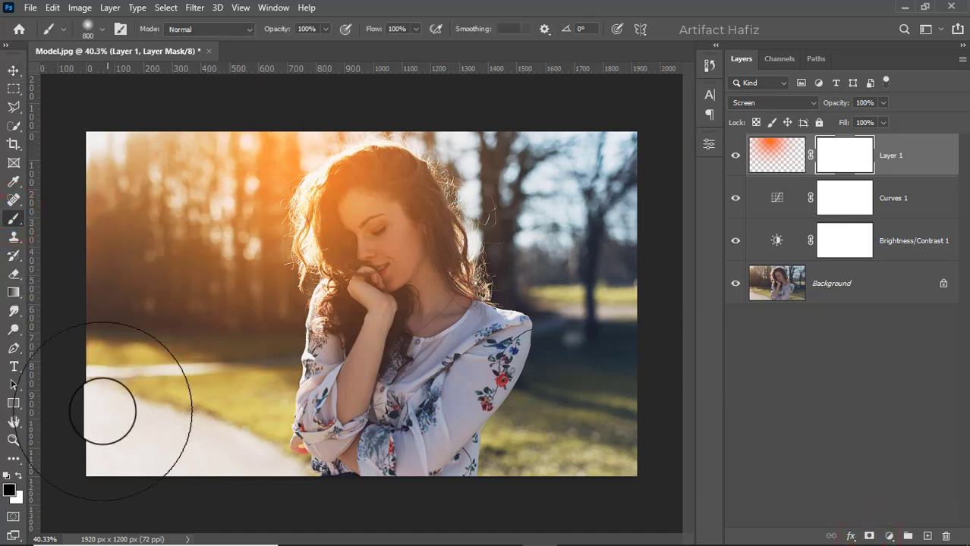
pyautogui.click(18, 476)
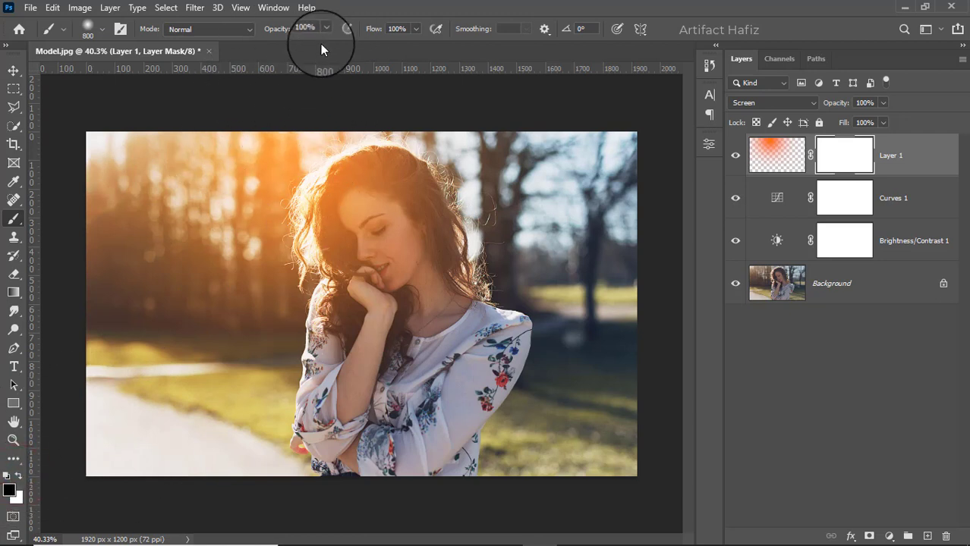
pyautogui.click(267, 46)
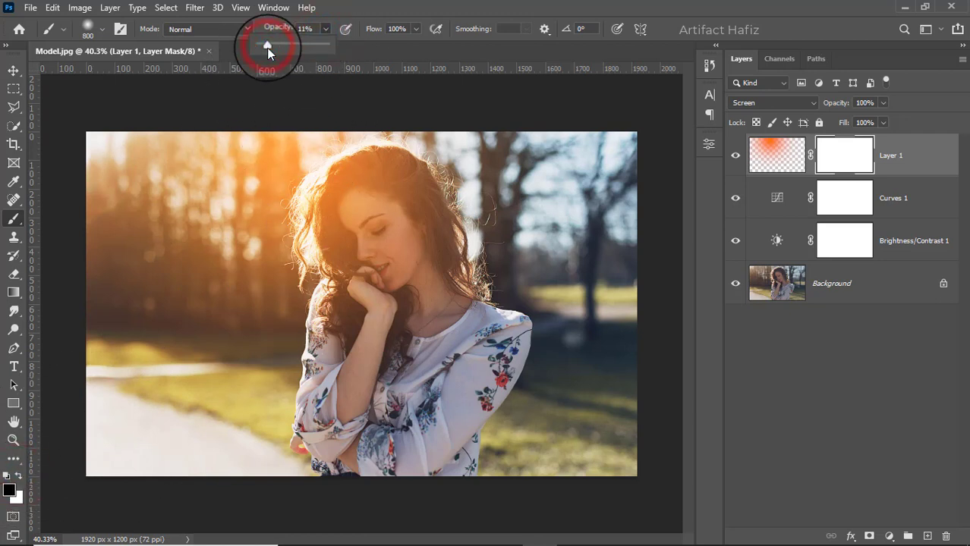
# Reduce the brush to 300 px and paint on the mask over the woman's face, neck and chest to soften the glow
pyautogui.press('[')
pyautogui.press('[')
pyautogui.press('[')
pyautogui.press('[')
pyautogui.press('[')
pyautogui.click(362, 205)
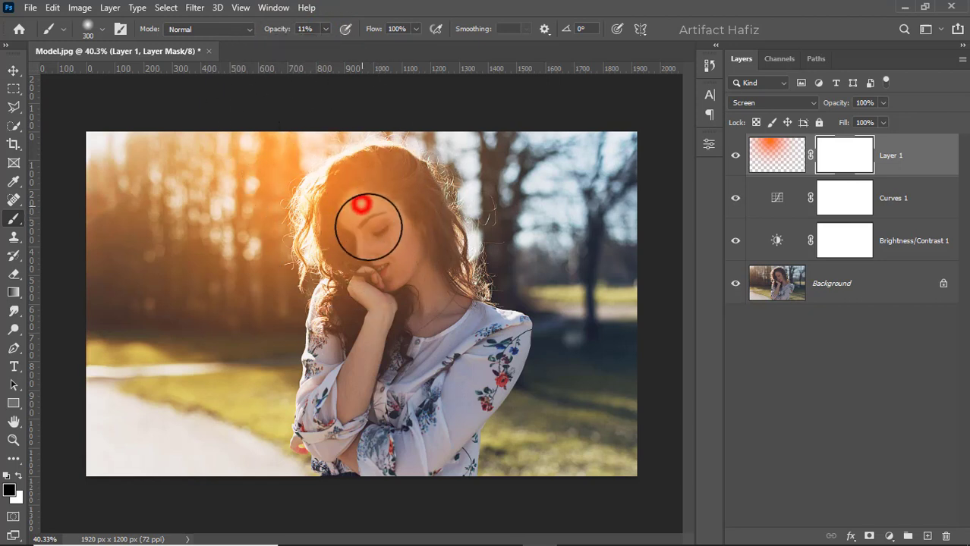
pyautogui.moveTo(389, 284); pyautogui.dragTo(390, 286)
pyautogui.moveTo(378, 199)
pyautogui.mouseDown()
pyautogui.moveTo(401, 239)
pyautogui.moveTo(416, 295)
pyautogui.mouseUp()
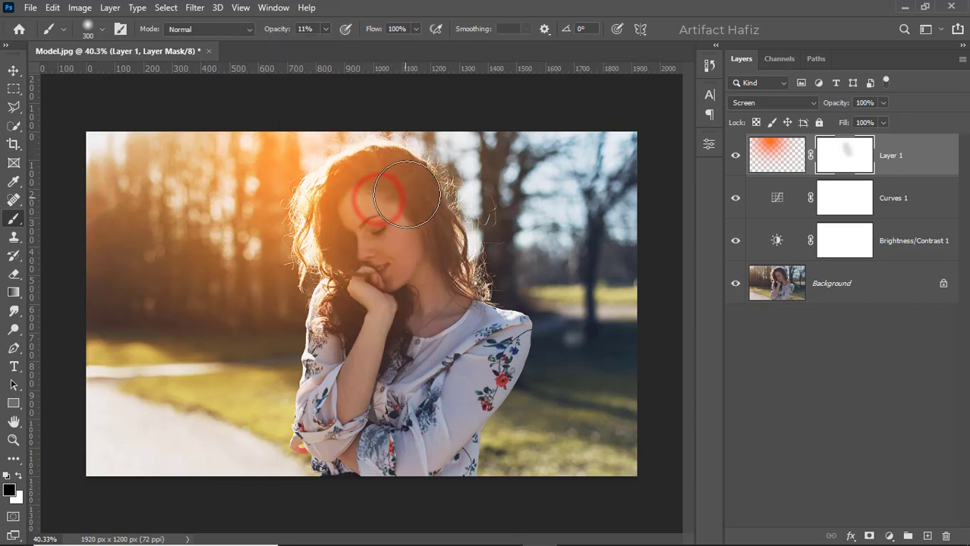
pyautogui.moveTo(407, 195); pyautogui.dragTo(456, 329)
pyautogui.moveTo(391, 247); pyautogui.dragTo(397, 325)
pyautogui.moveTo(382, 258); pyautogui.dragTo(419, 382)
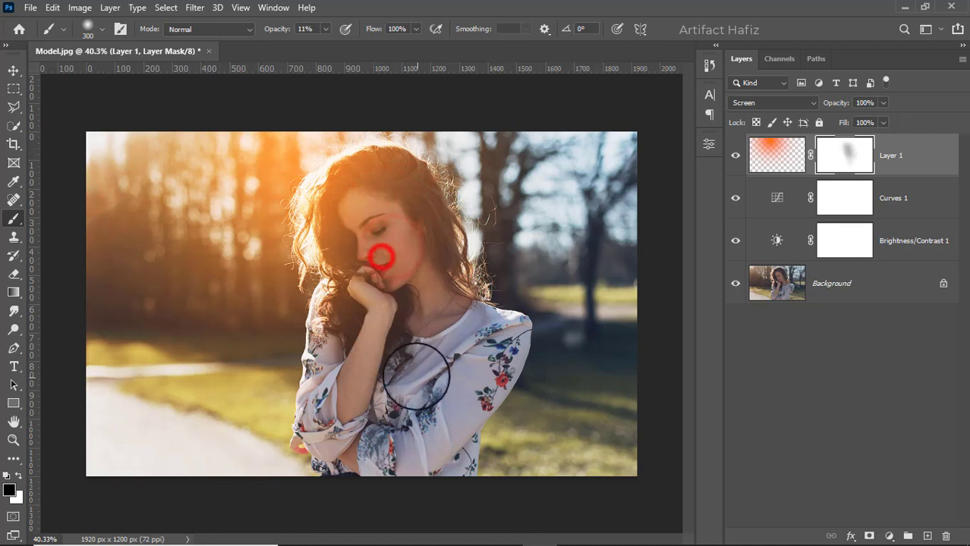
pyautogui.click(381, 228)
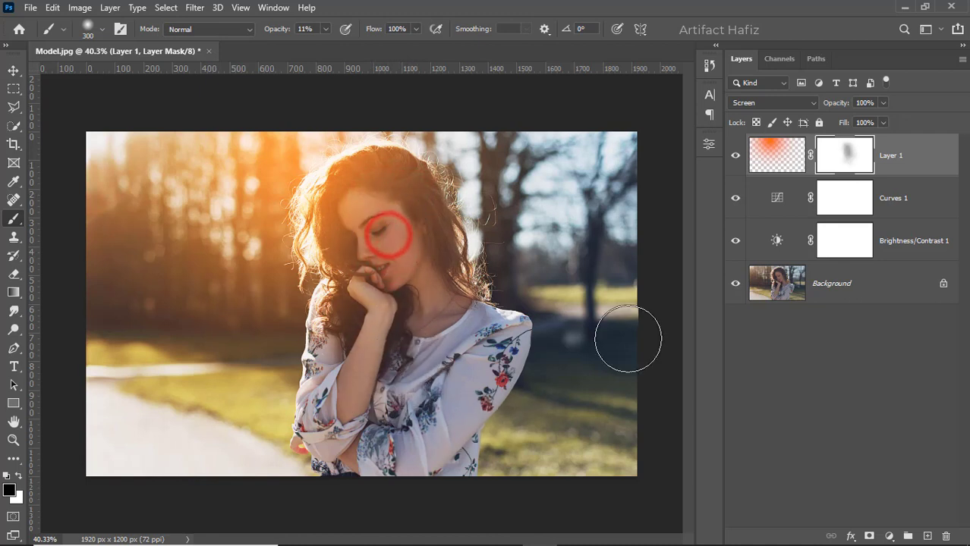
# Compare the photo with and without Layer 1 and mask the glow slightly more from the face down to the shoulder
pyautogui.click(735, 156)
pyautogui.click(736, 155)
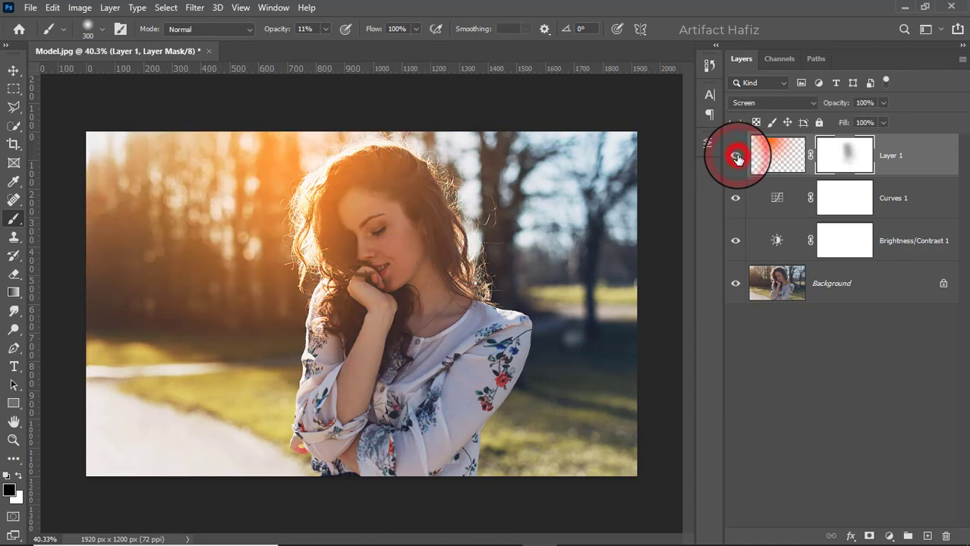
pyautogui.moveTo(377, 202)
pyautogui.mouseDown()
pyautogui.moveTo(382, 245)
pyautogui.moveTo(384, 229)
pyautogui.moveTo(457, 334)
pyautogui.mouseUp()
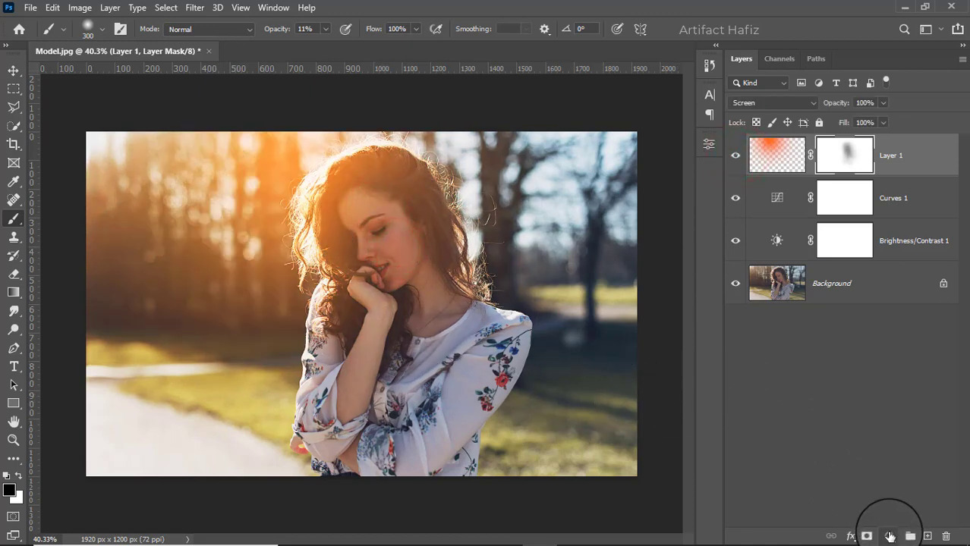
# Add a Color Lookup adjustment layer above Layer 1 using the 3DLUT file Fuji F125 Kodak 2395 (by Adobe).cube
pyautogui.click(890, 536)
pyautogui.click(894, 456)
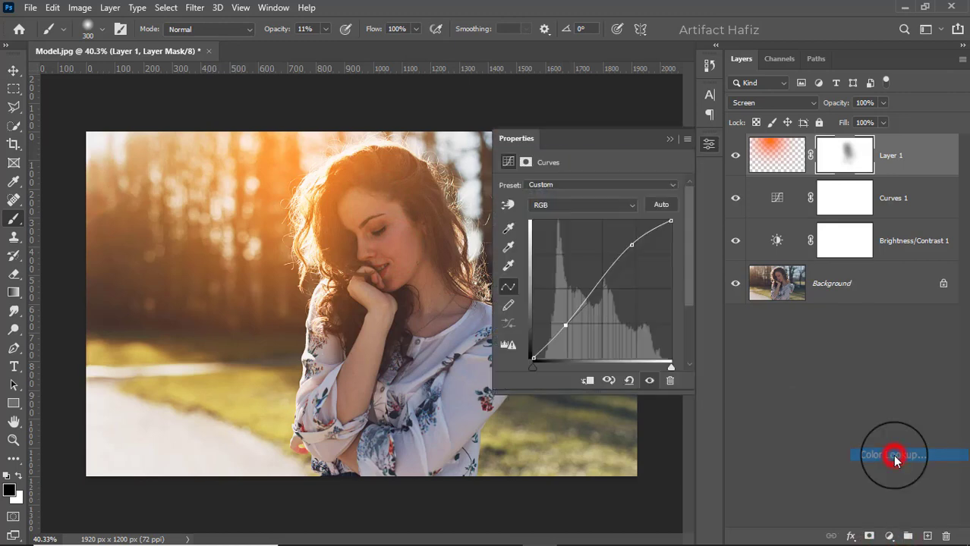
pyautogui.click(567, 190)
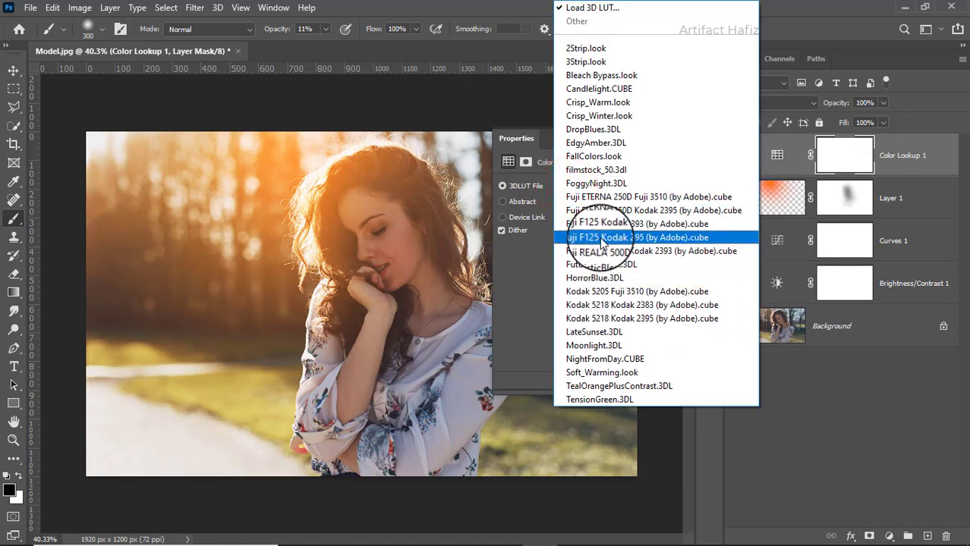
pyautogui.click(601, 237)
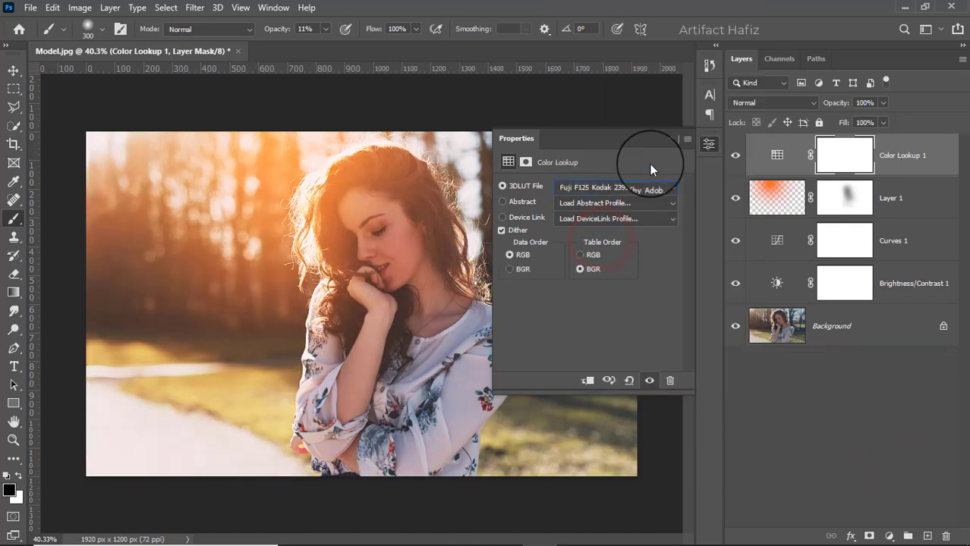
# Compare the photo with and without Color Lookup 1, and set that layer to Luminosity blending at 37% opacity
pyautogui.click(668, 141)
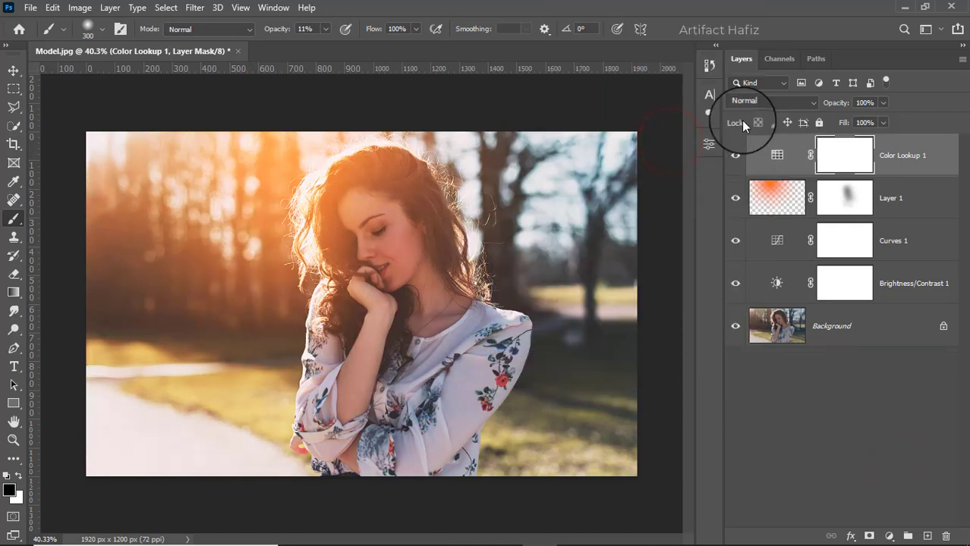
pyautogui.click(732, 155)
pyautogui.click(732, 155)
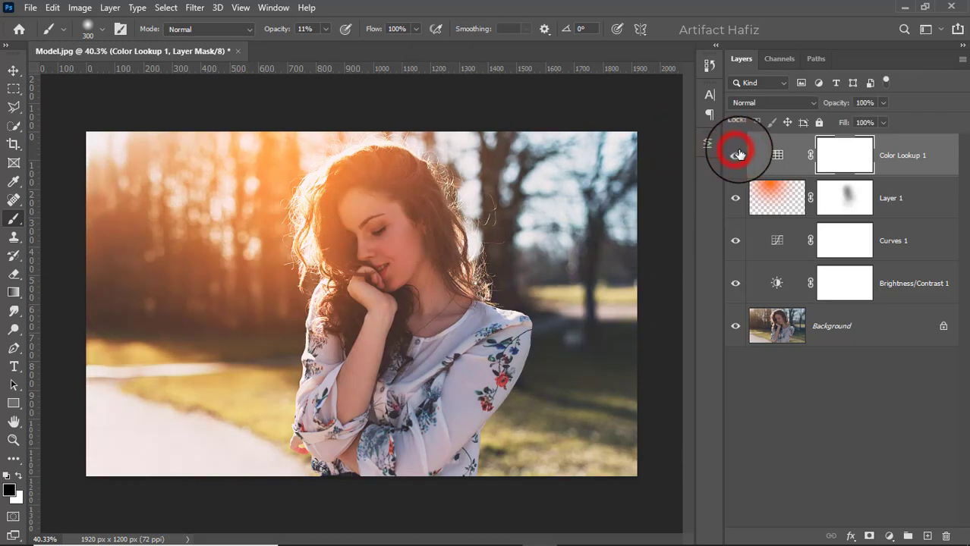
pyautogui.click(774, 102)
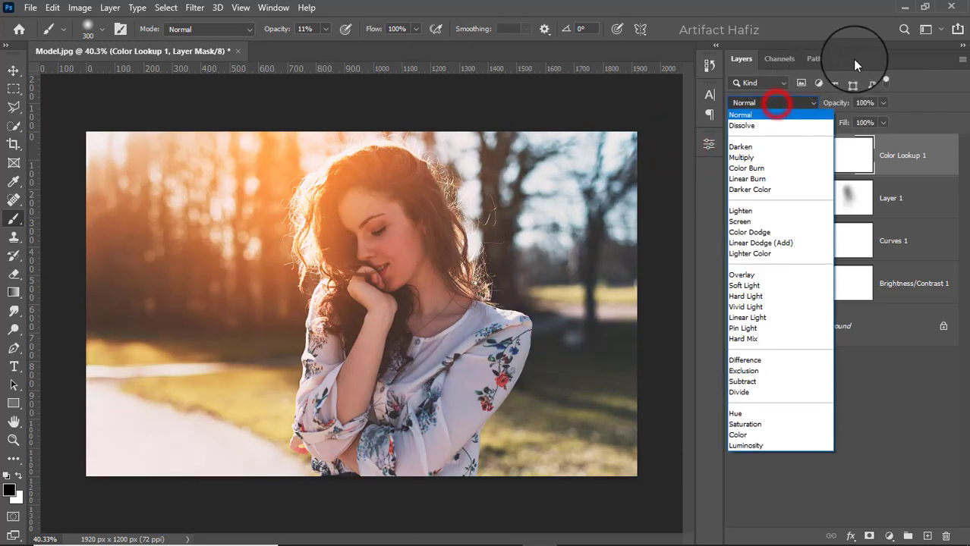
pyautogui.click(754, 446)
pyautogui.click(736, 157)
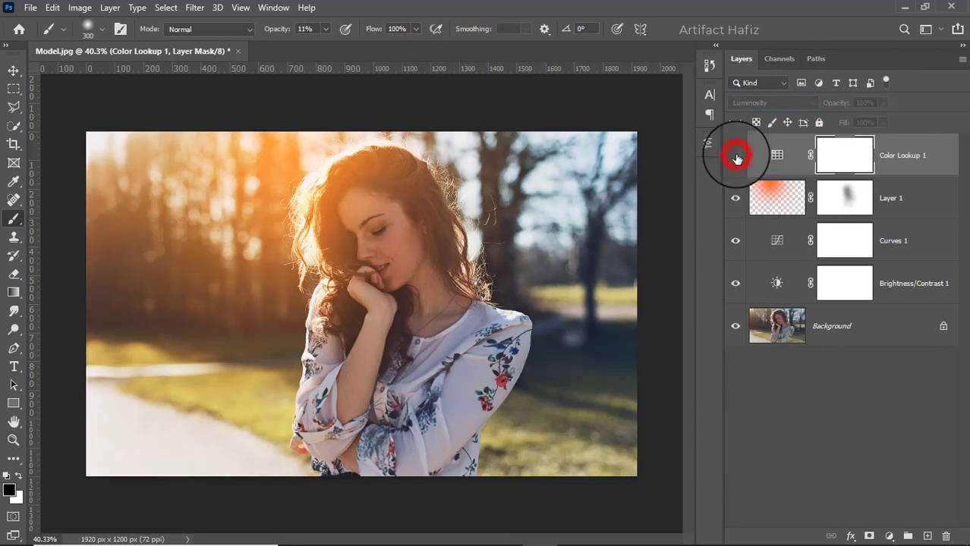
pyautogui.click(735, 157)
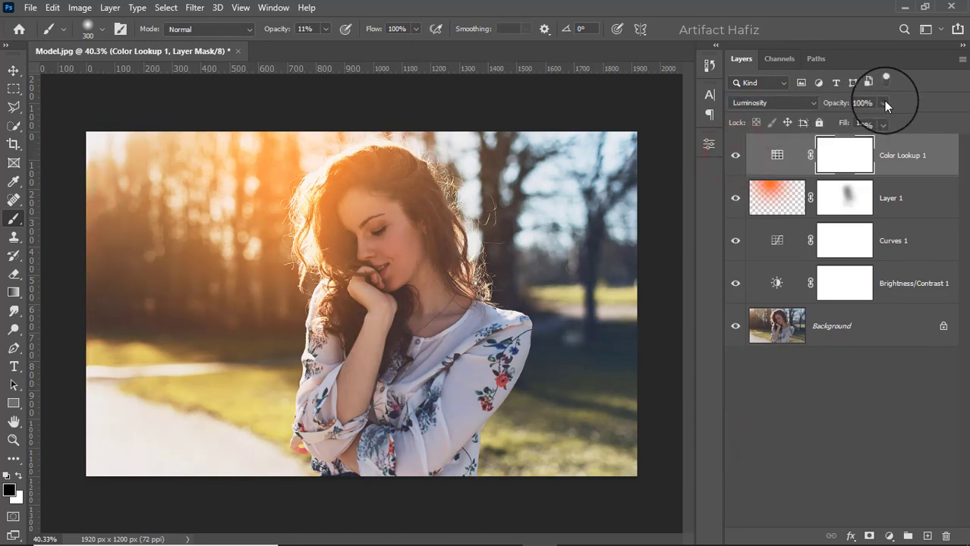
pyautogui.click(844, 122)
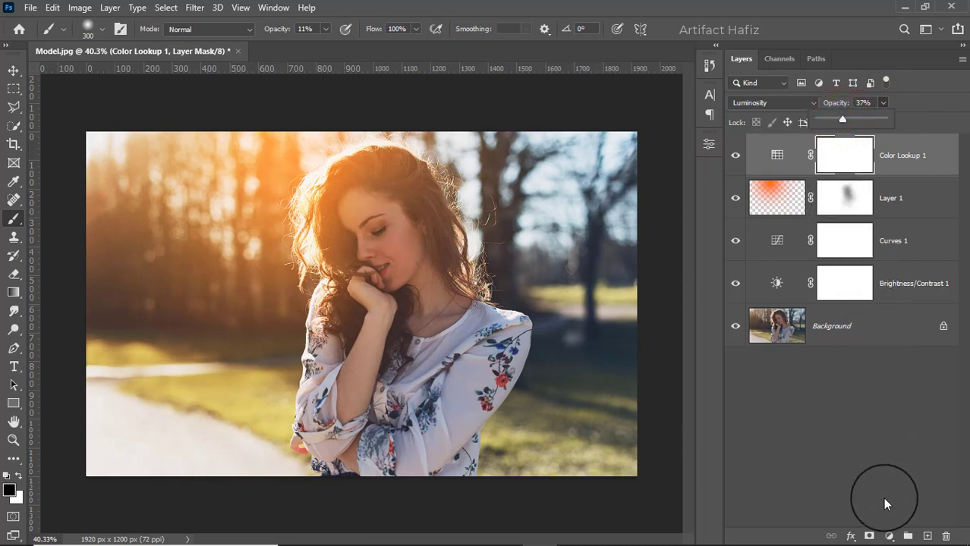
# Add a second Color Lookup adjustment layer with the 3DLUT file Soft_Warming.look and lower its opacity to 17%
pyautogui.click(888, 536)
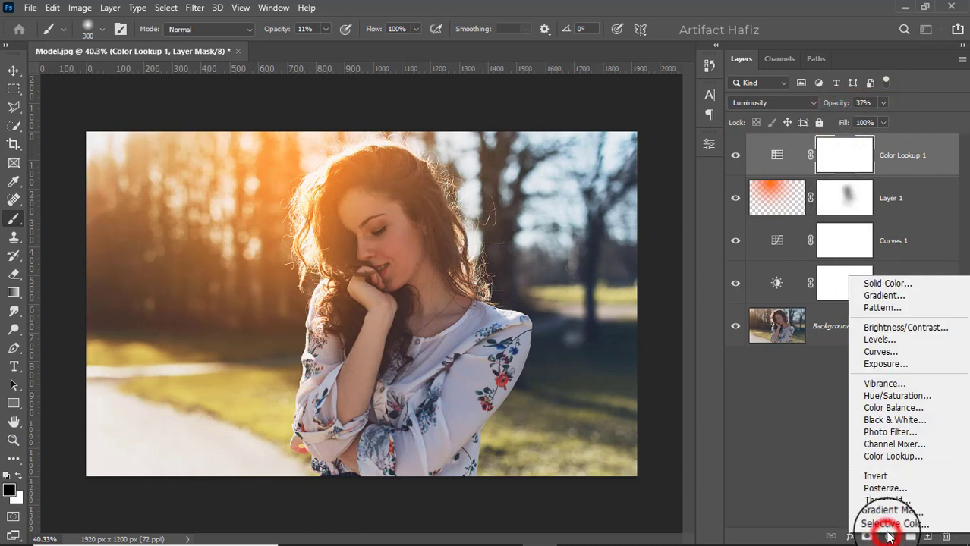
pyautogui.click(891, 457)
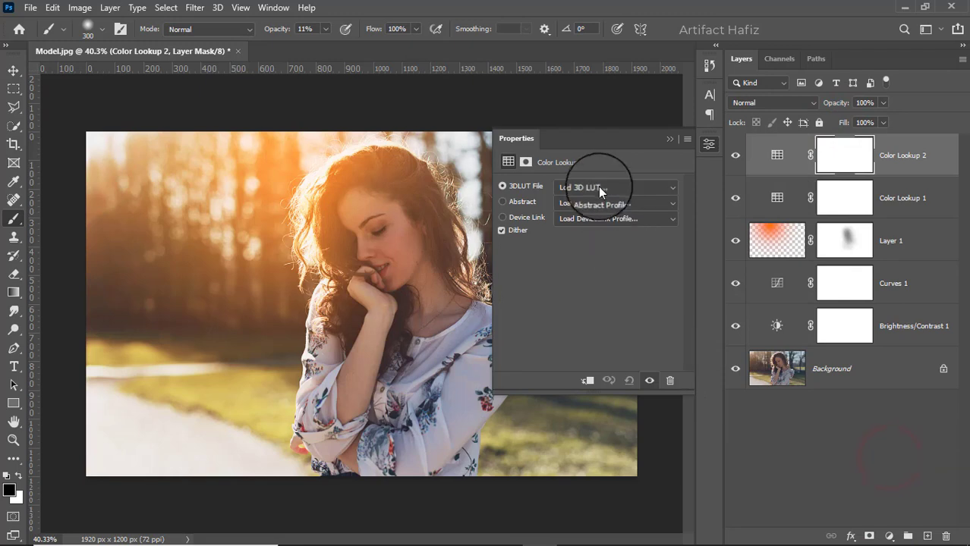
pyautogui.click(598, 187)
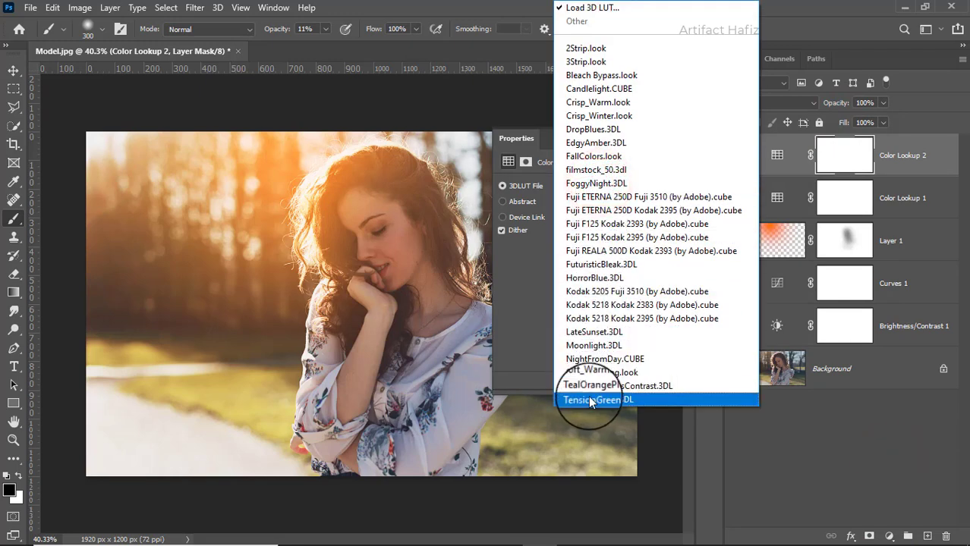
pyautogui.click(594, 372)
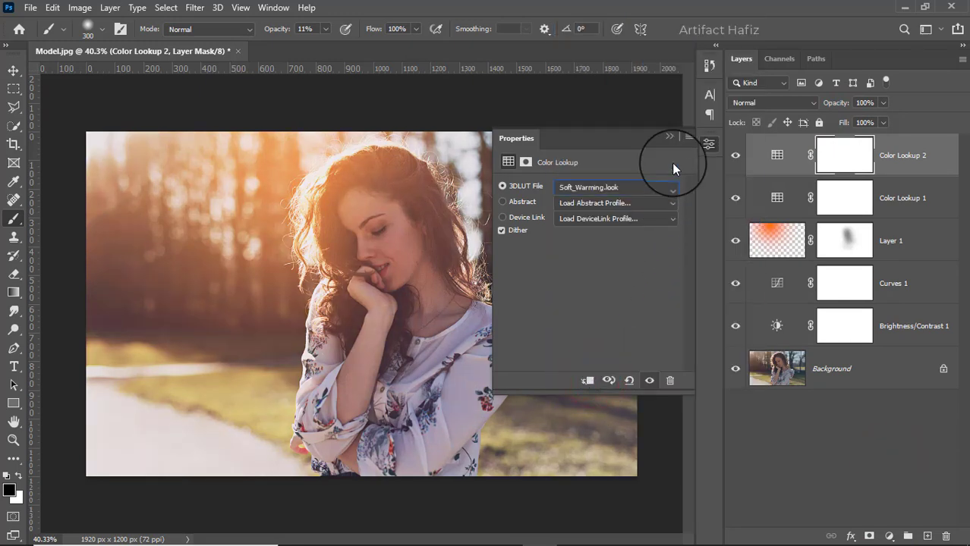
pyautogui.click(669, 141)
pyautogui.click(889, 148)
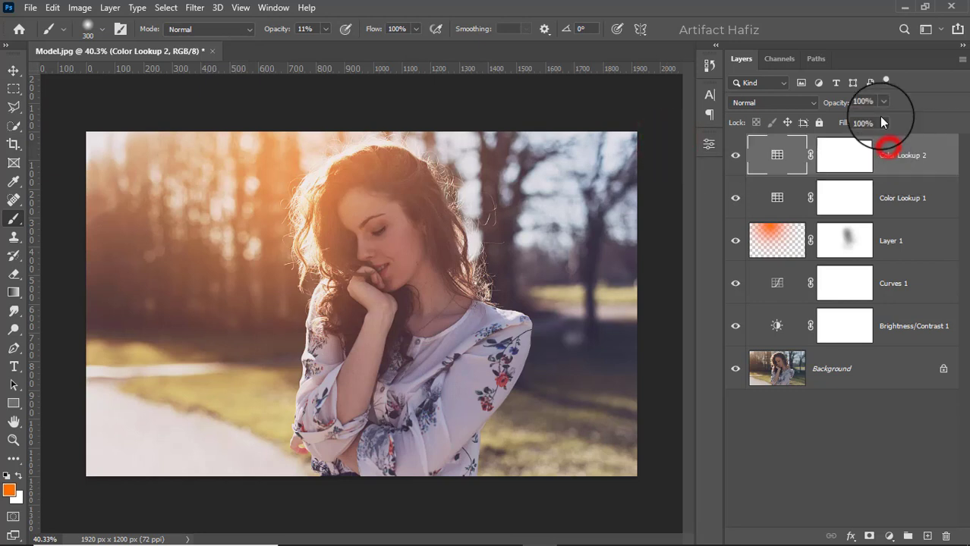
pyautogui.moveTo(884, 119); pyautogui.dragTo(831, 135)
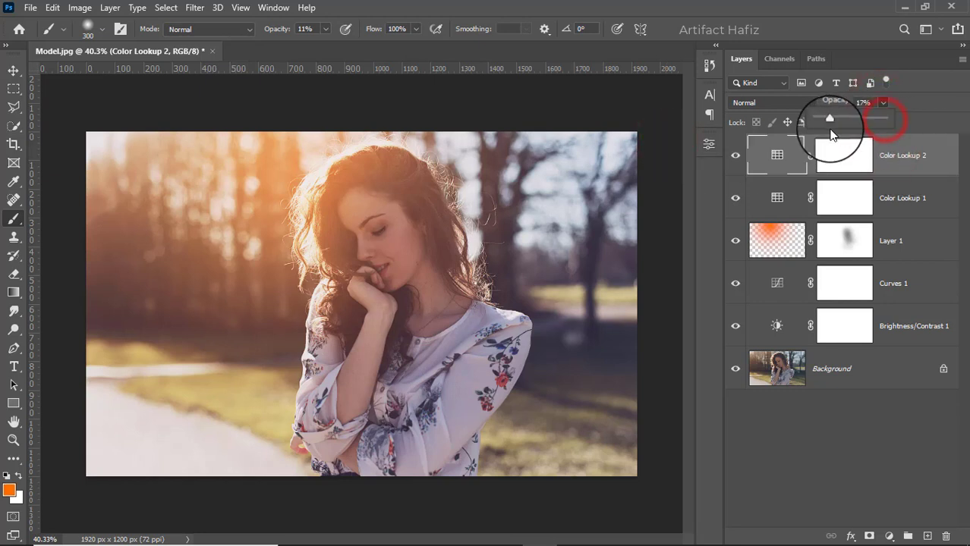
# Stamp all visible layers into a new merged layer above Color Lookup 2 and convert it for smart filters
pyautogui.click(917, 156)
pyautogui.hotkey('ctrl', 'alt', 'shift', 'e')
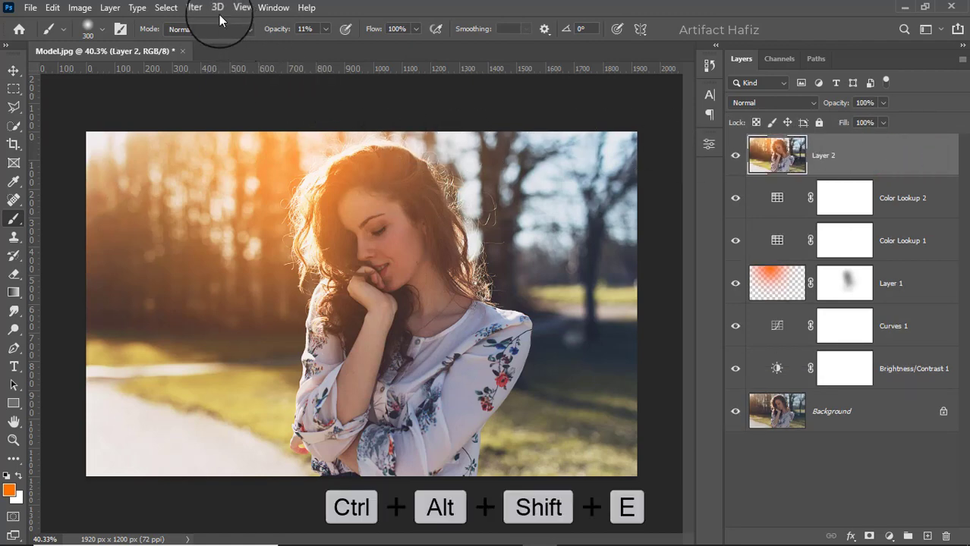
pyautogui.click(193, 8)
pyautogui.click(198, 44)
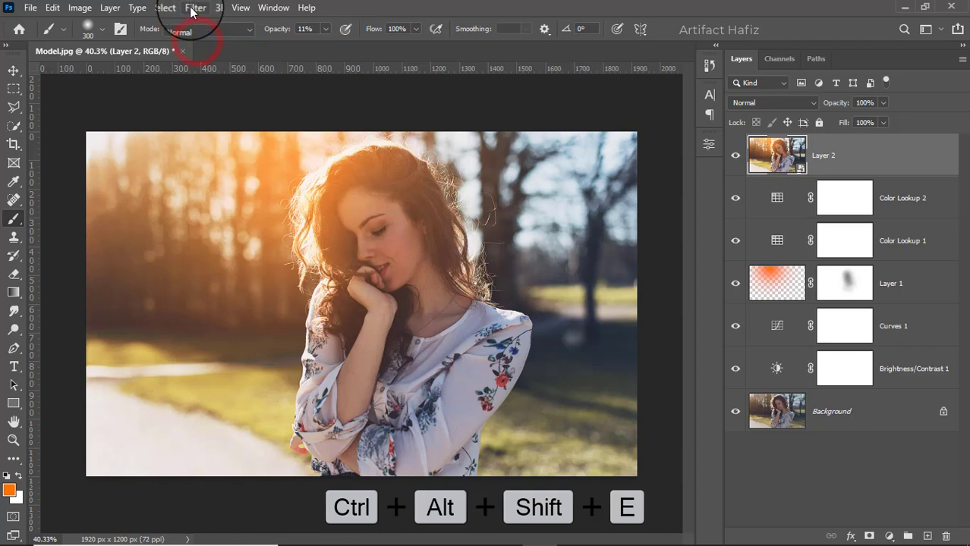
# Apply the Camera Raw Filter with Exposure -0.25, Highlights -42, Shadows +8, Whites +55, Blacks -16, Texture -4, Clarity +5 and Dehaze +5
pyautogui.click(193, 7)
pyautogui.click(217, 113)
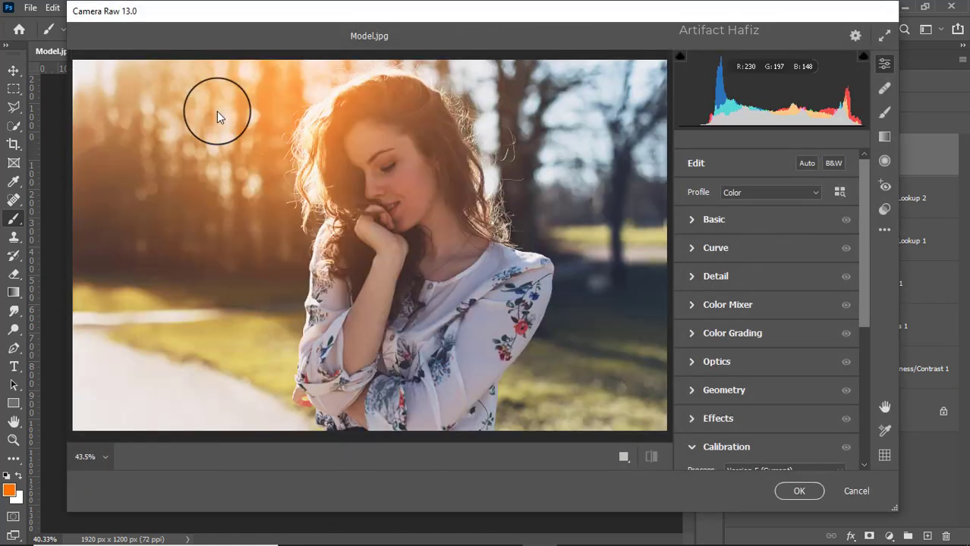
pyautogui.click(695, 218)
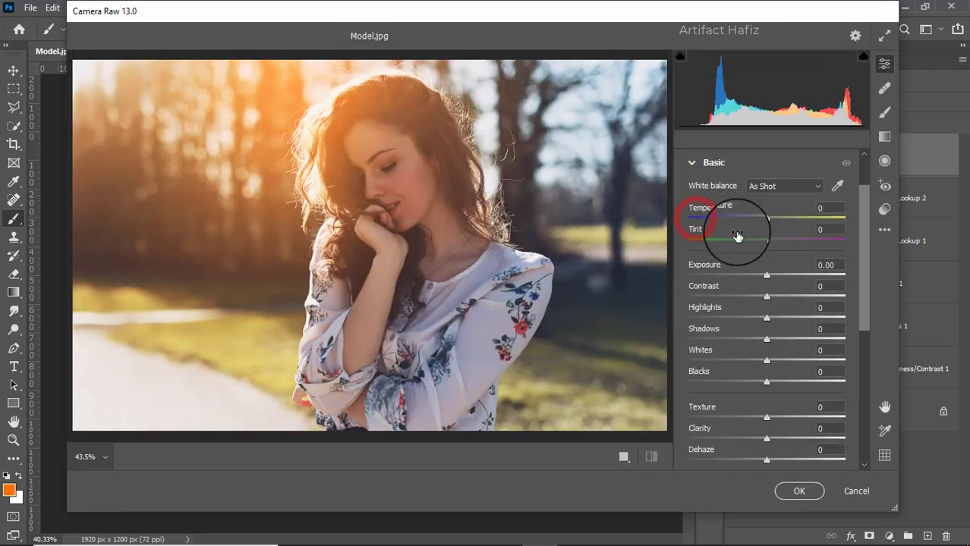
pyautogui.click(759, 275)
pyautogui.moveTo(759, 278); pyautogui.dragTo(761, 276)
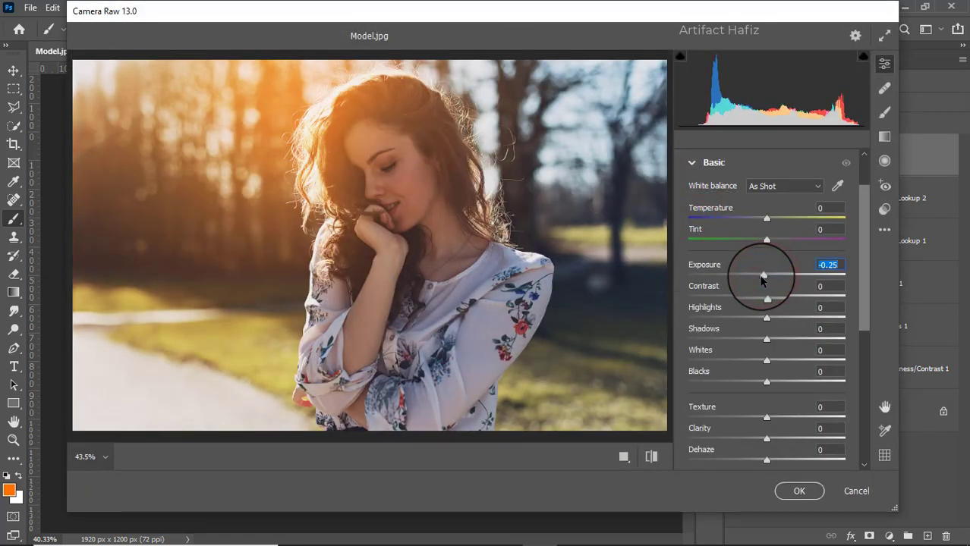
pyautogui.moveTo(767, 321); pyautogui.dragTo(810, 361)
pyautogui.moveTo(763, 383); pyautogui.dragTo(770, 440)
pyautogui.scroll(-3, 792, 346)
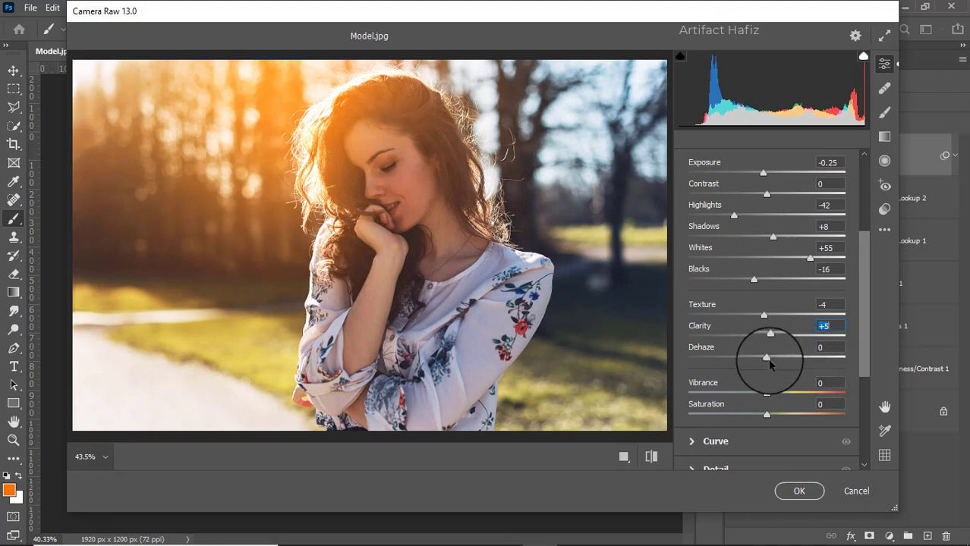
pyautogui.moveTo(768, 362); pyautogui.dragTo(771, 358)
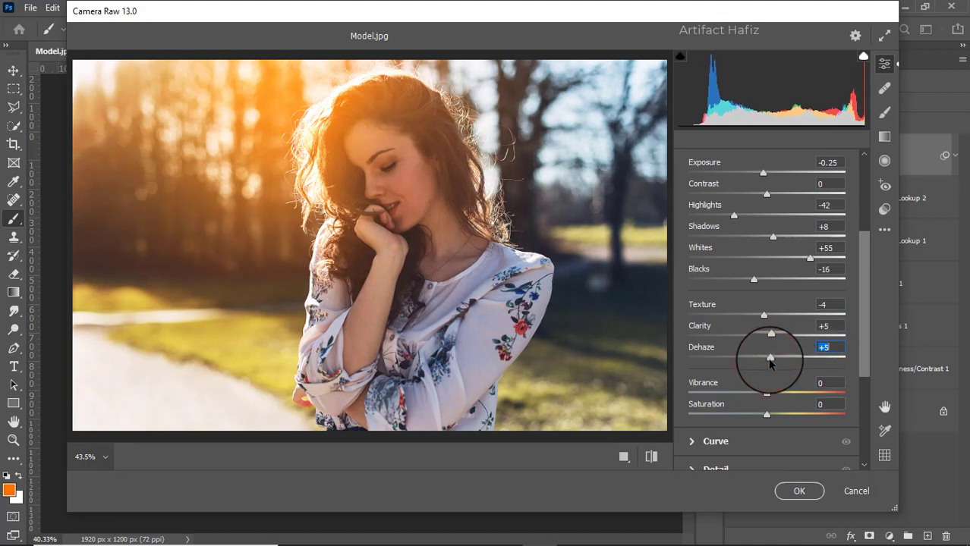
# Anchor the Camera Raw point curve at input 62, output 62, and raise the highlights at input 190 to output 196
pyautogui.scroll(-2, 769, 353)
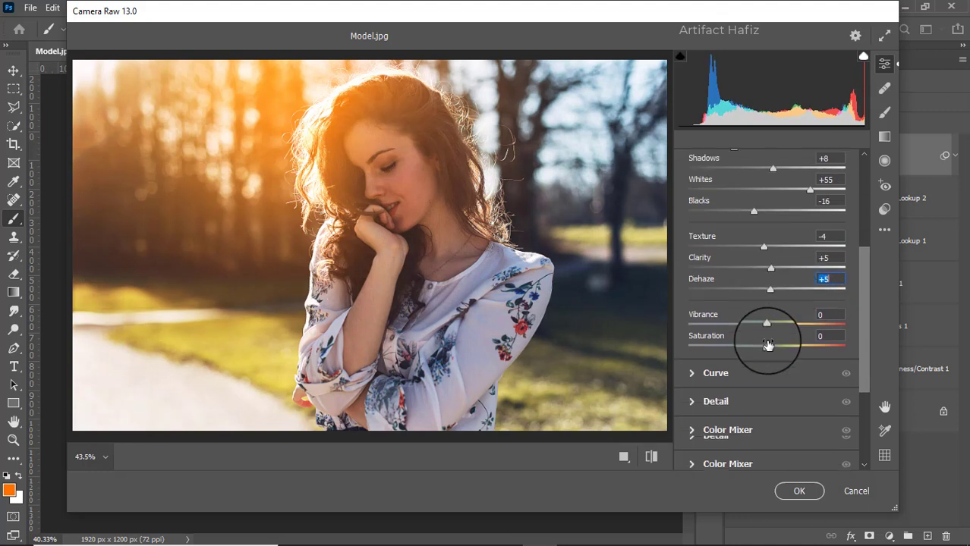
pyautogui.click(722, 374)
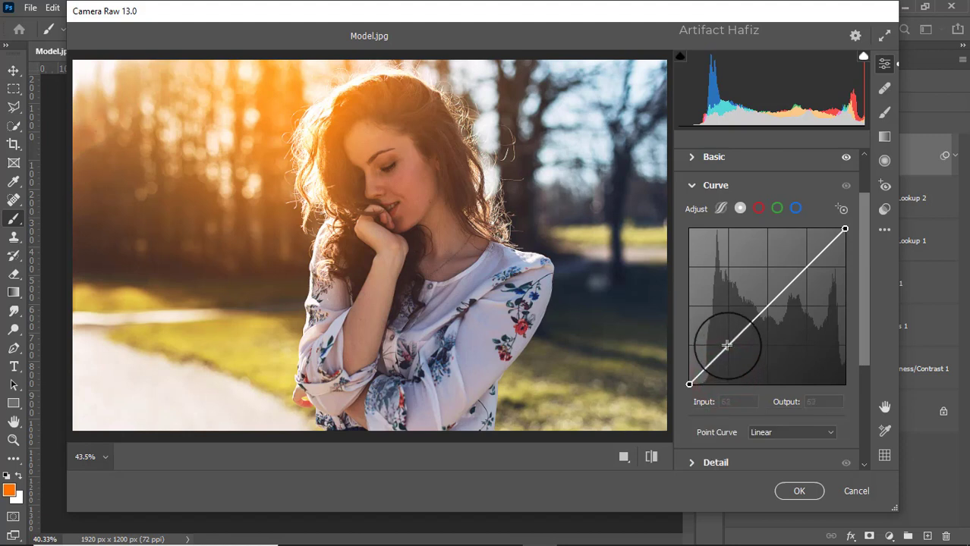
pyautogui.click(726, 345)
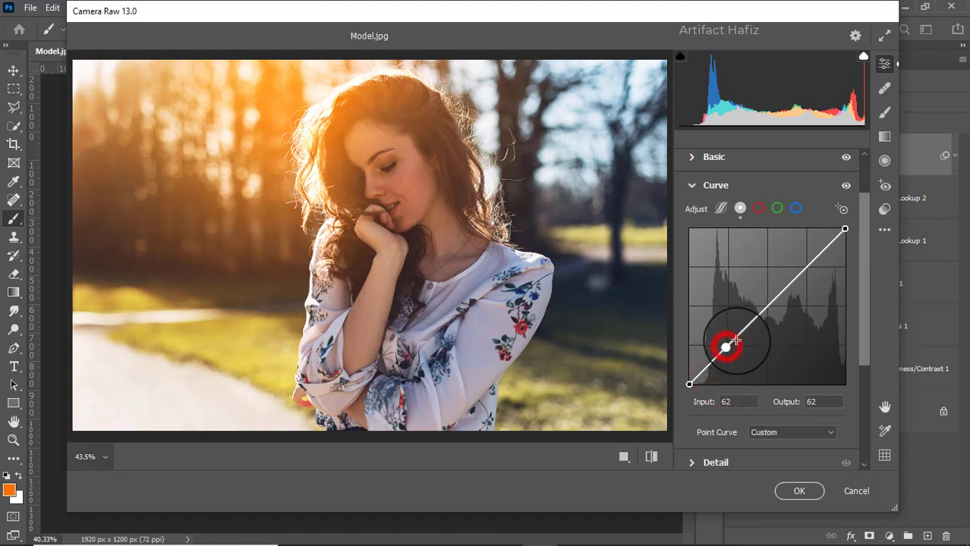
pyautogui.click(804, 265)
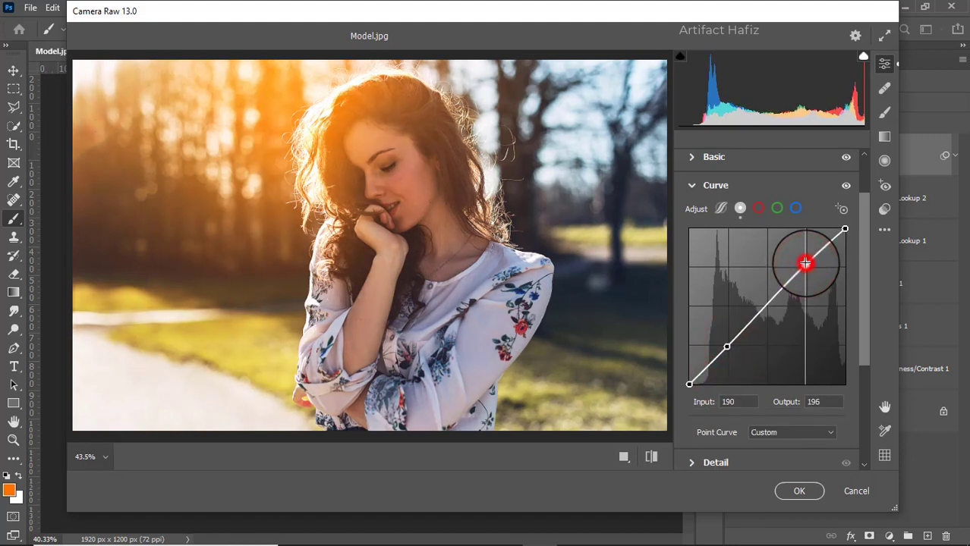
# On the blue channel curve, raise the black point to output 11 and add a point at input 60, output 68
pyautogui.click(795, 208)
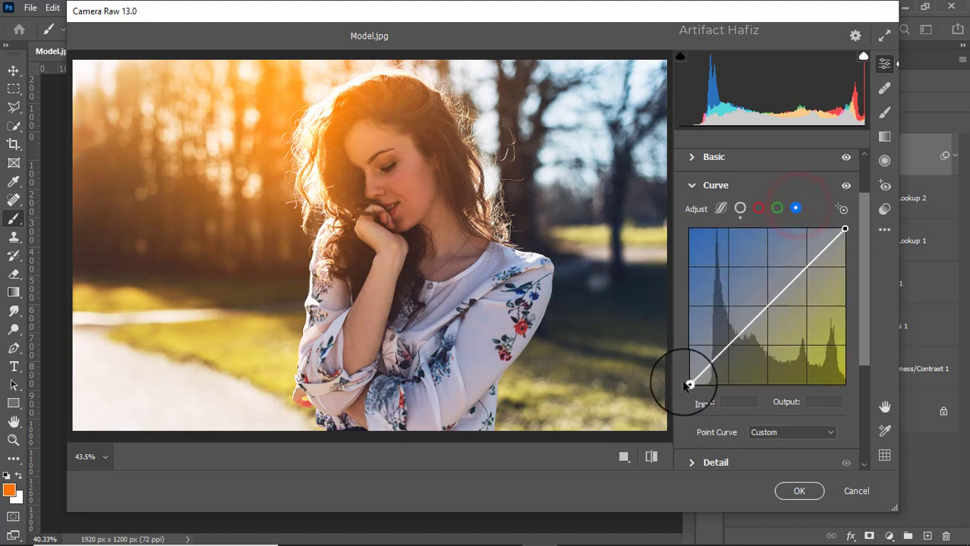
pyautogui.moveTo(689, 385); pyautogui.dragTo(690, 375)
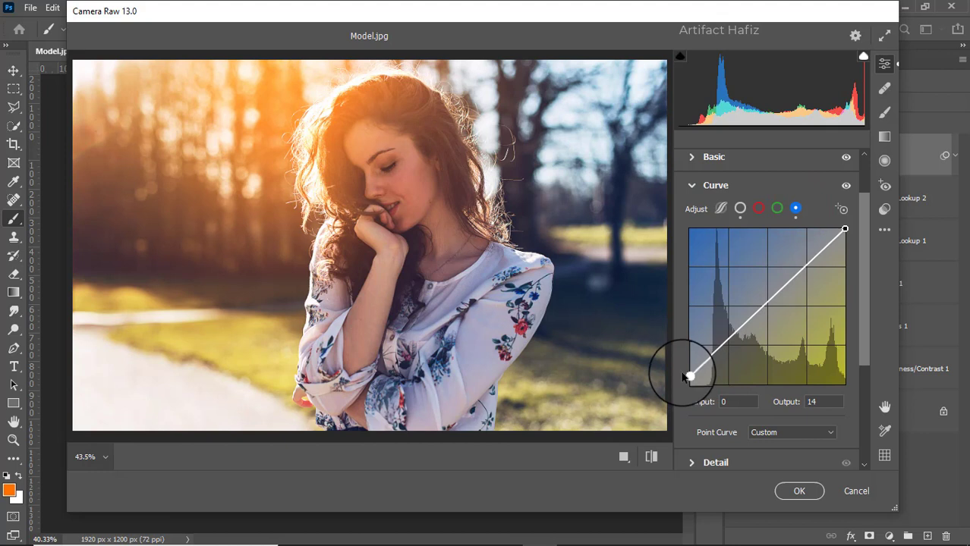
pyautogui.moveTo(689, 375); pyautogui.dragTo(689, 378)
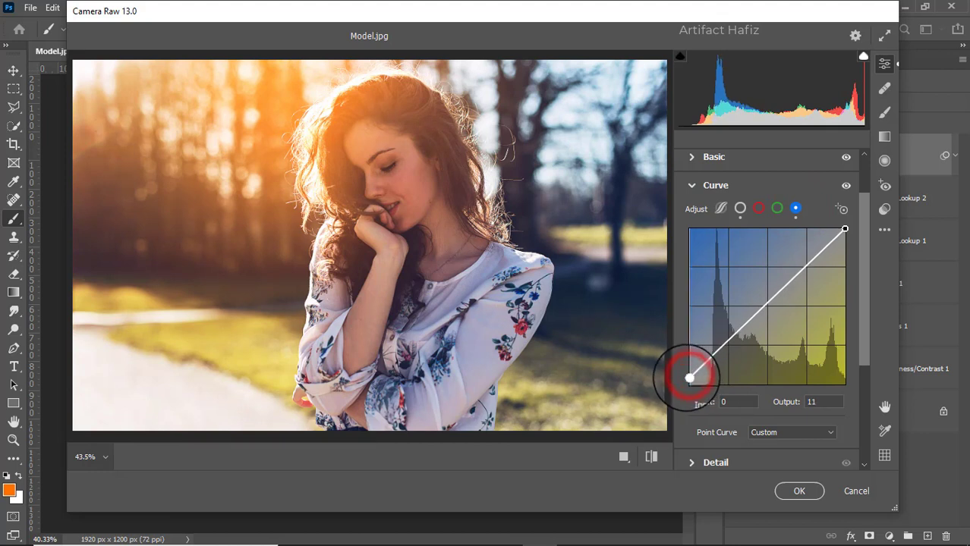
pyautogui.scroll(-2, 818, 350)
pyautogui.scroll(2, 818, 351)
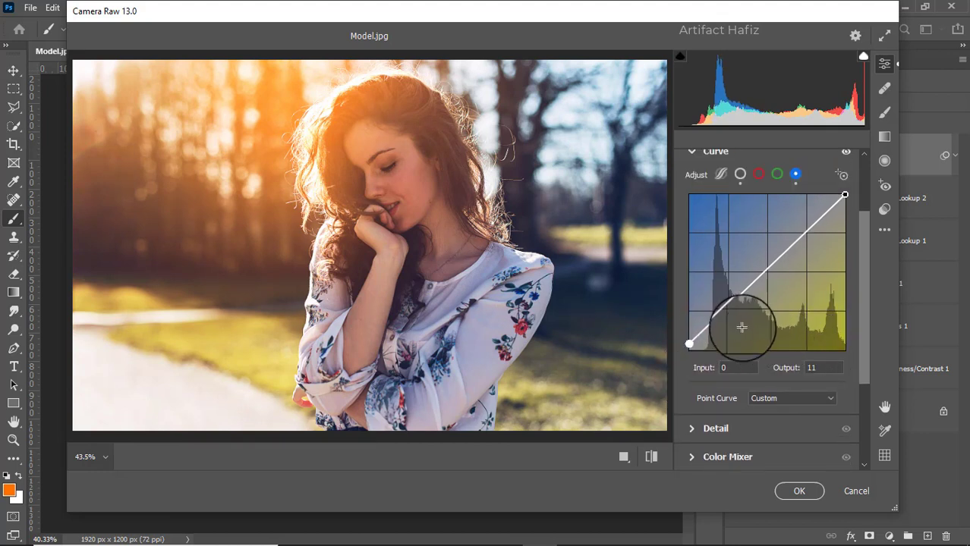
pyautogui.click(727, 311)
pyautogui.moveTo(726, 311); pyautogui.dragTo(725, 308)
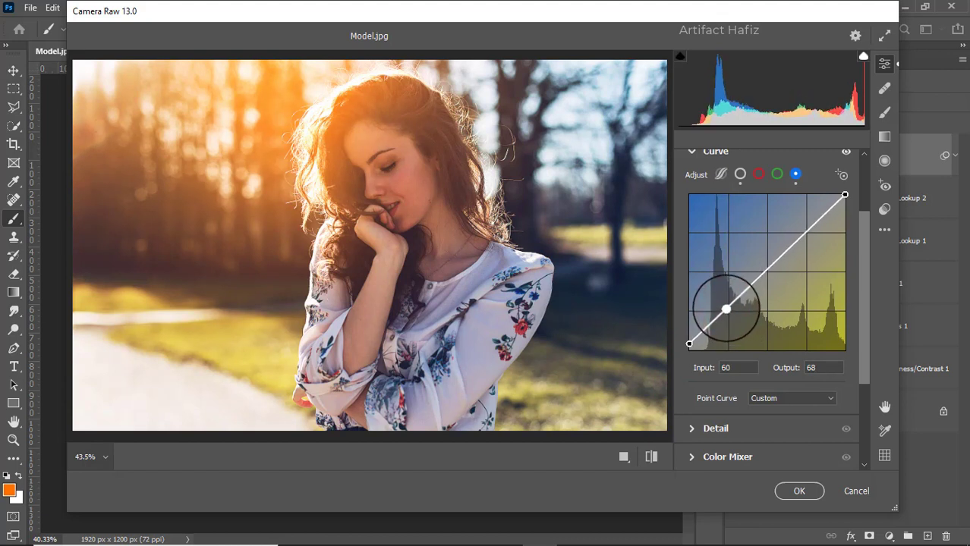
# In the Detail settings, set Sharpening to 10, Noise Reduction to 15 and Color Noise Reduction to 10
pyautogui.scroll(-3, 714, 330)
pyautogui.click(713, 326)
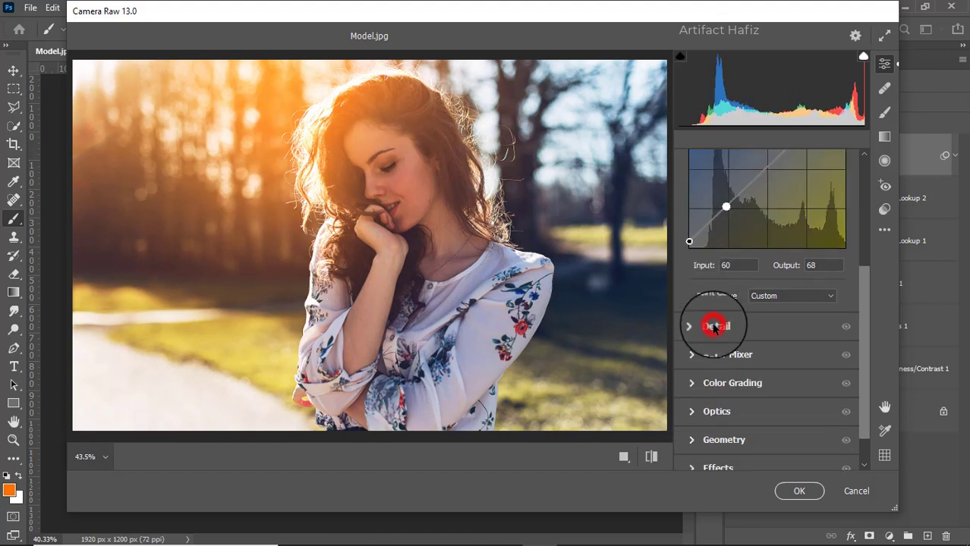
pyautogui.click(697, 307)
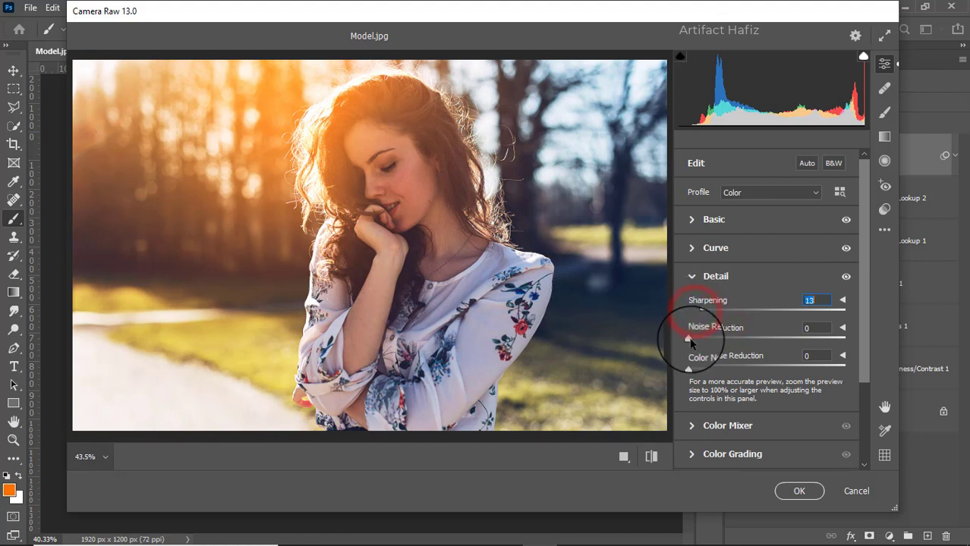
pyautogui.moveTo(690, 338); pyautogui.dragTo(703, 344)
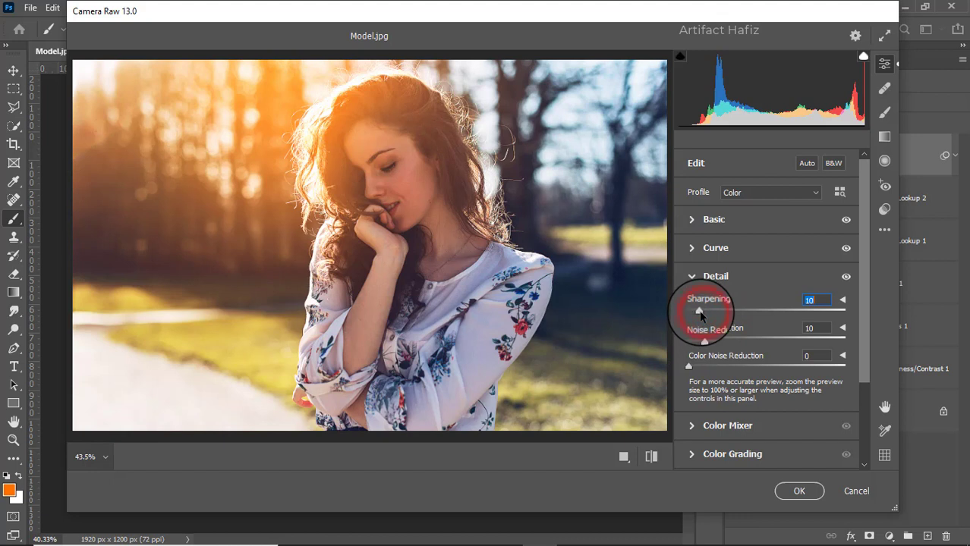
pyautogui.moveTo(705, 338); pyautogui.dragTo(705, 369)
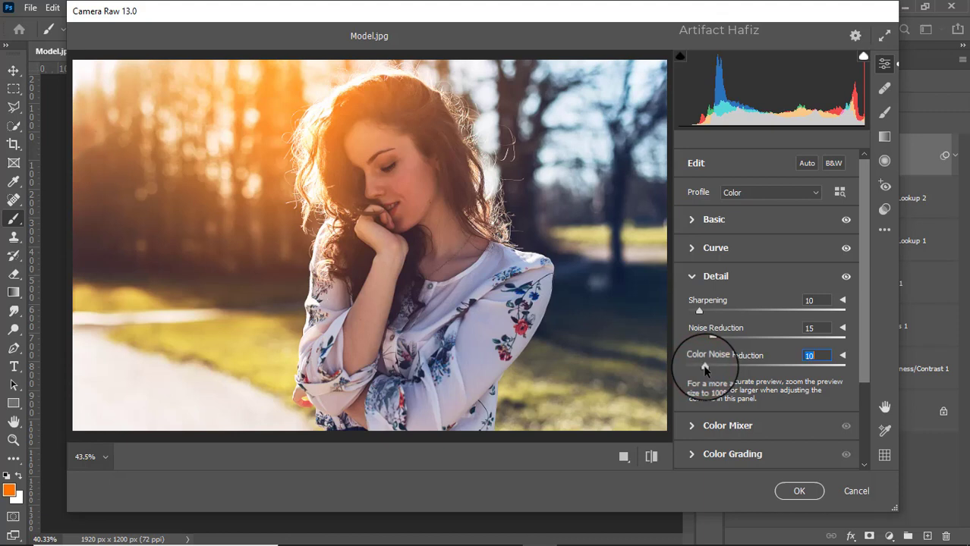
# In the Color Mixer, set the saturation of Reds to +13, Yellows to +6, Greens to -32, Aquas to +26 and Blues to -12
pyautogui.scroll(-2, 738, 361)
pyautogui.click(742, 352)
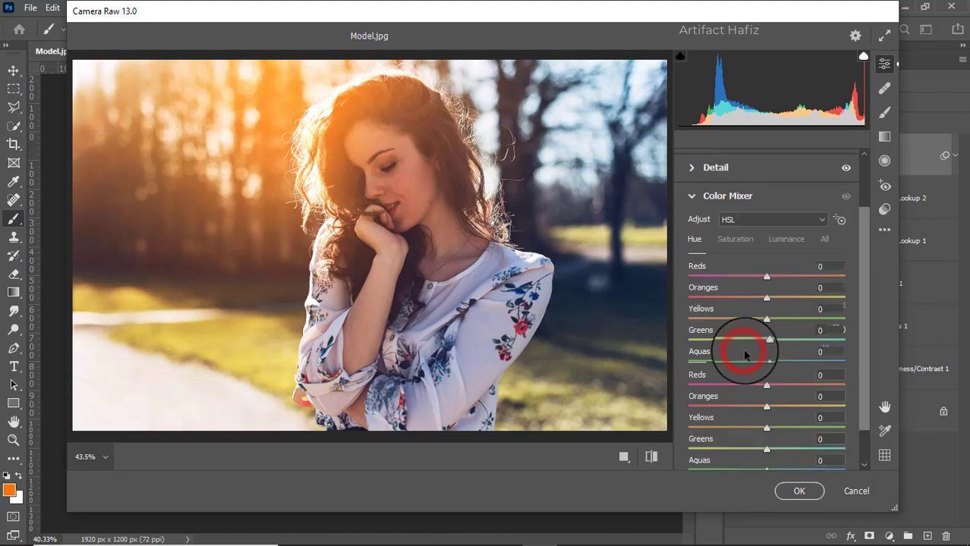
pyautogui.click(742, 240)
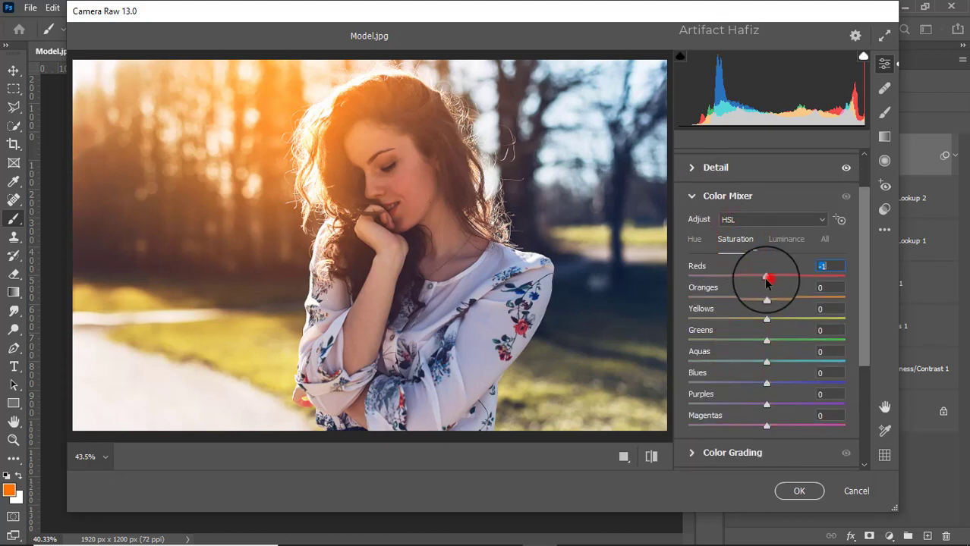
pyautogui.moveTo(766, 281); pyautogui.dragTo(753, 386)
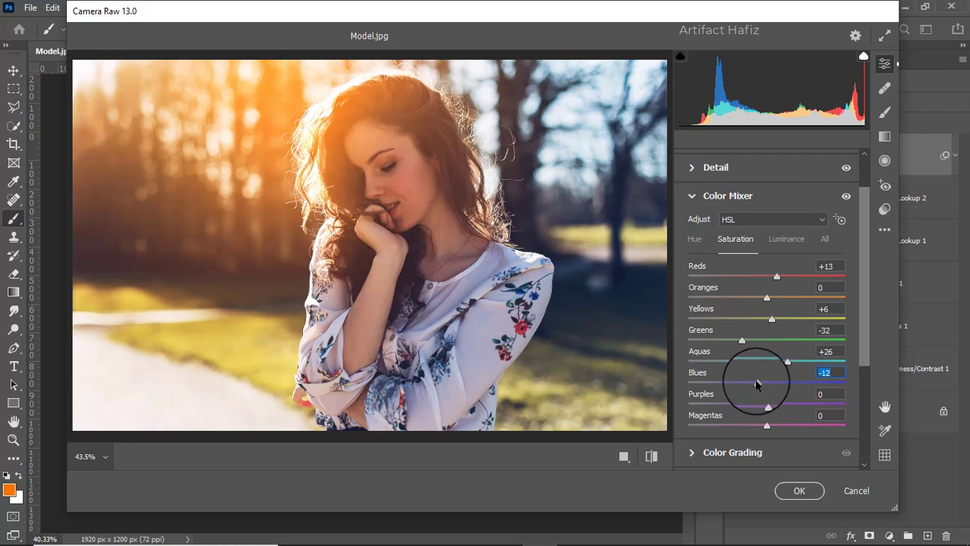
# In the Color Mixer, set the luminance of Oranges to +4 and the hue of Aquas to -100 and Blues to -8
pyautogui.click(772, 240)
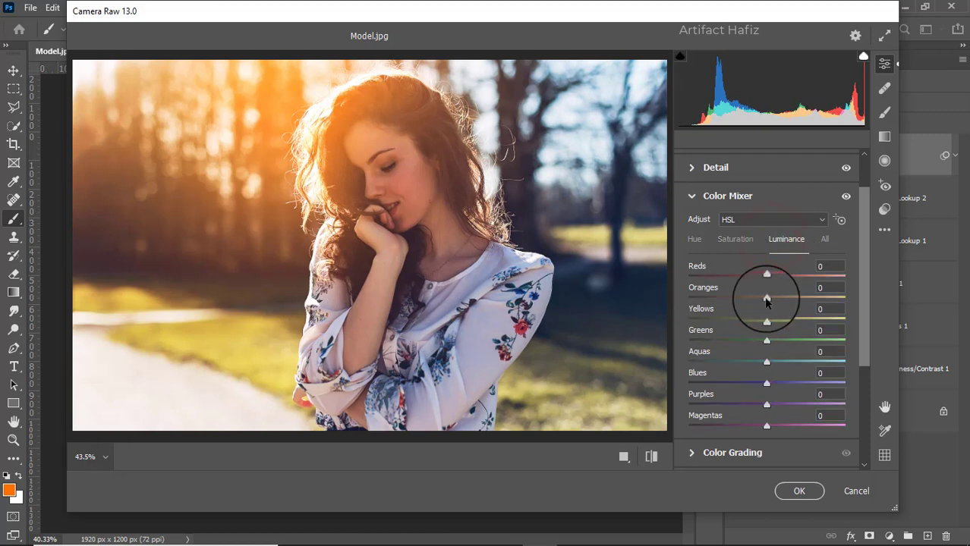
pyautogui.moveTo(764, 297)
pyautogui.mouseDown()
pyautogui.moveTo(806, 300)
pyautogui.moveTo(755, 300)
pyautogui.moveTo(768, 307)
pyautogui.mouseUp()
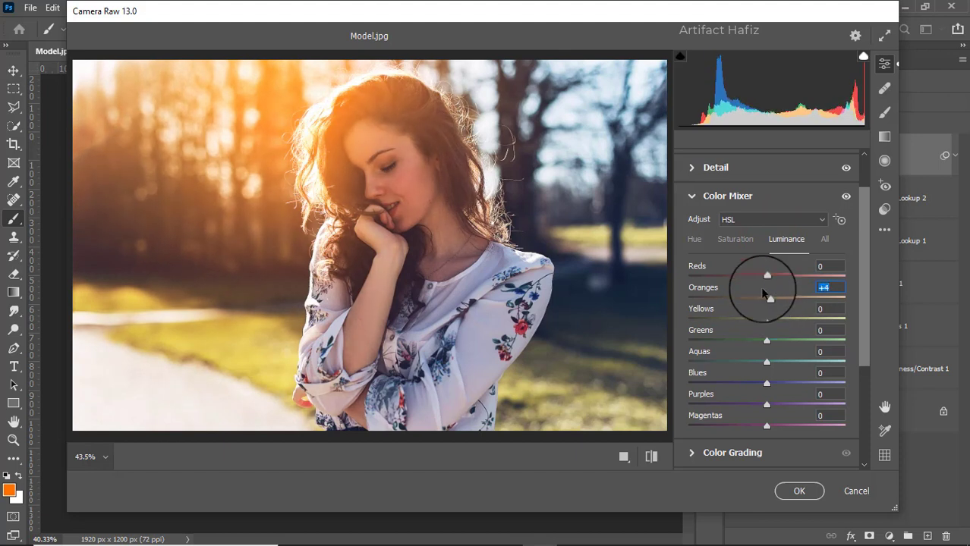
pyautogui.click(694, 239)
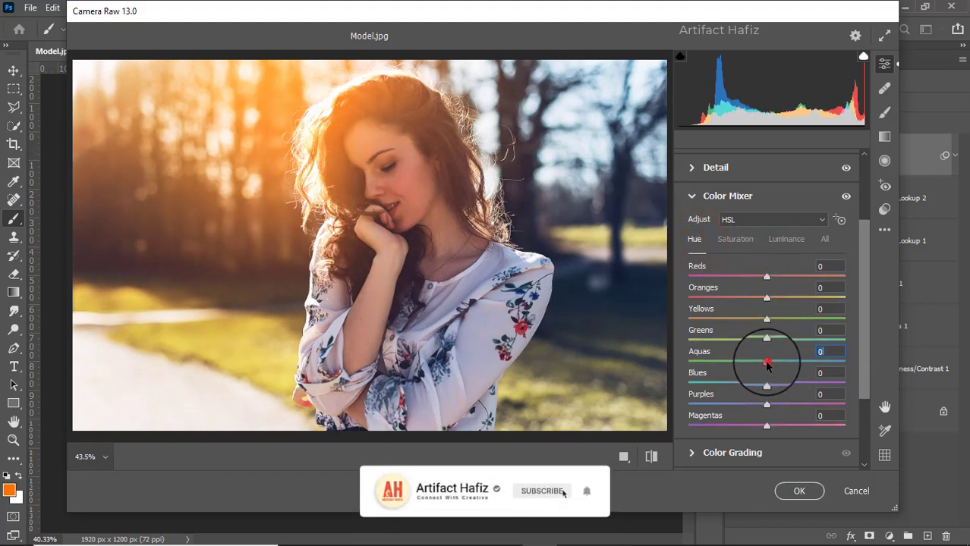
pyautogui.moveTo(768, 361); pyautogui.dragTo(690, 361)
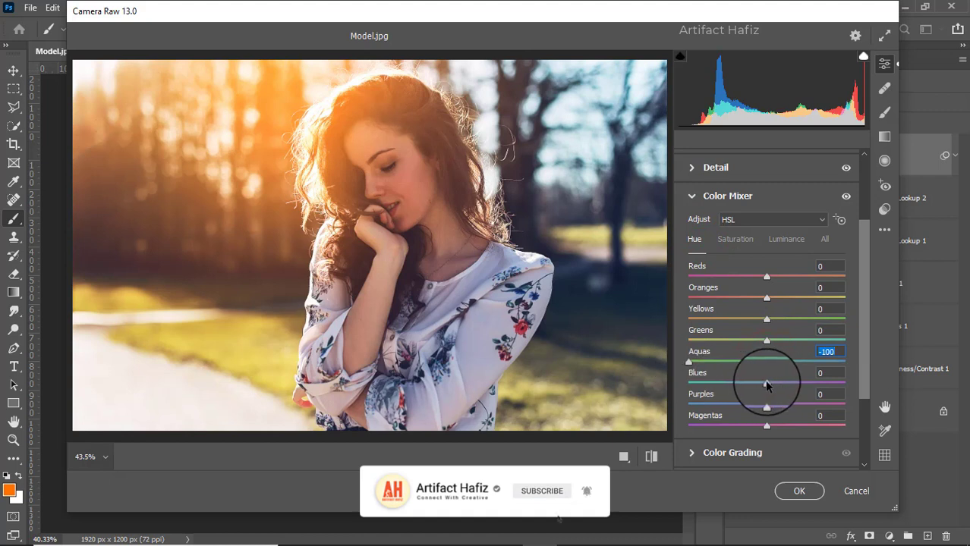
pyautogui.moveTo(768, 384); pyautogui.dragTo(688, 383)
pyautogui.scroll(-1, 764, 360)
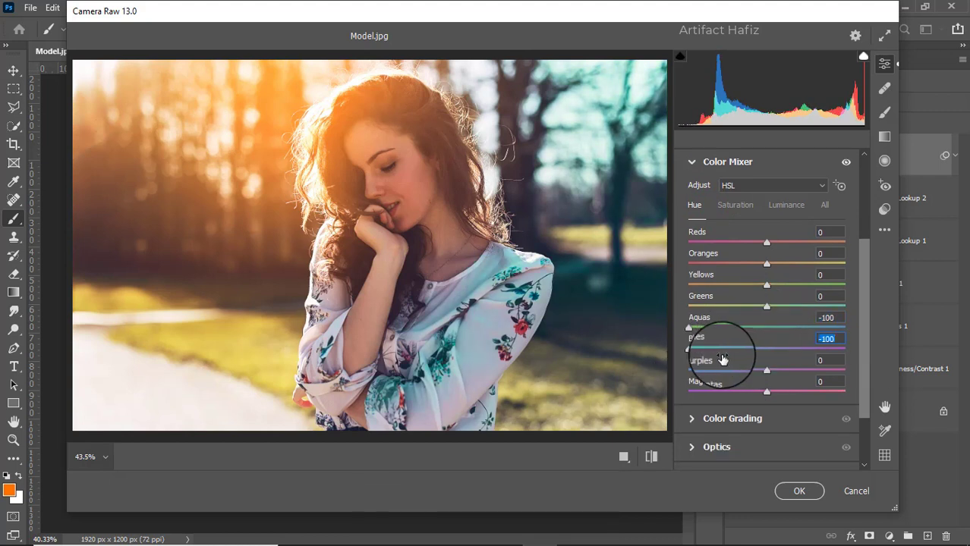
pyautogui.moveTo(689, 349); pyautogui.dragTo(762, 351)
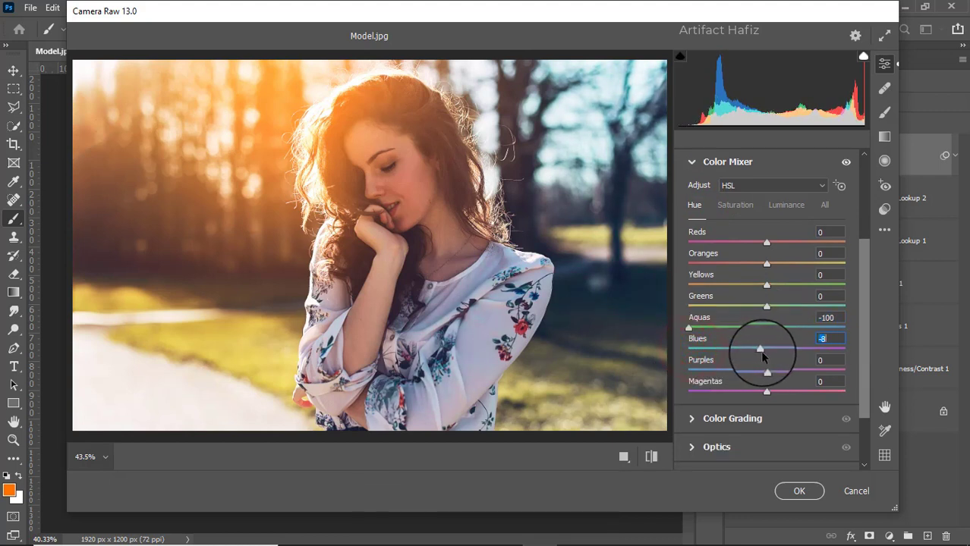
# In Color Grading, tint the shadows with hue 247, saturation 9 and the highlights with hue 90, saturation 7
pyautogui.scroll(-1, 732, 353)
pyautogui.click(713, 380)
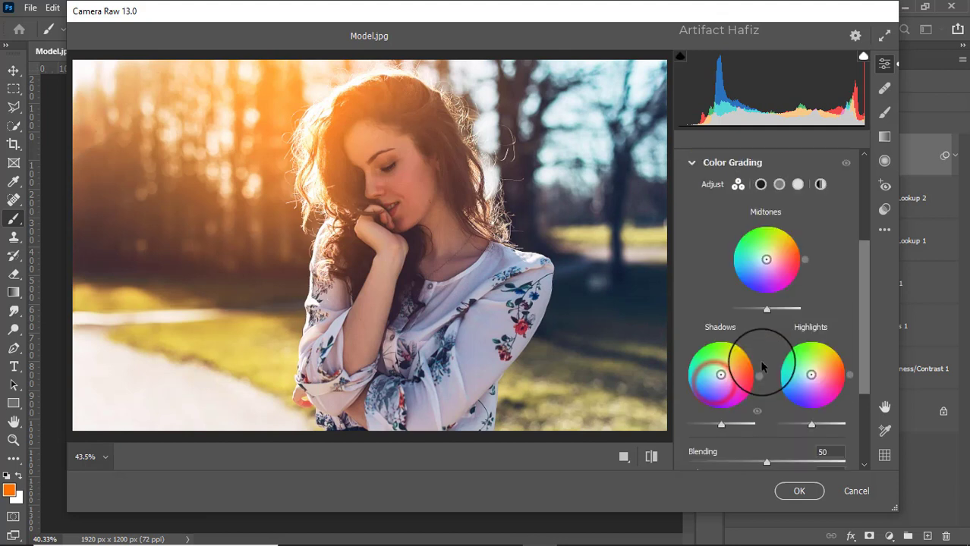
pyautogui.moveTo(725, 381); pyautogui.dragTo(704, 422)
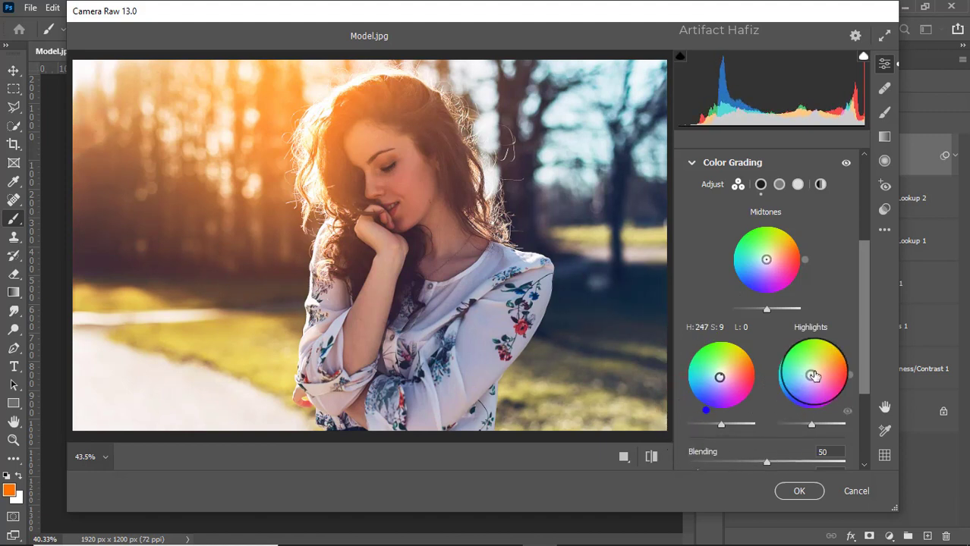
pyautogui.click(813, 375)
pyautogui.moveTo(844, 355); pyautogui.dragTo(812, 319)
# In the Effects settings, set Vignetting to -21
pyautogui.scroll(-5, 813, 304)
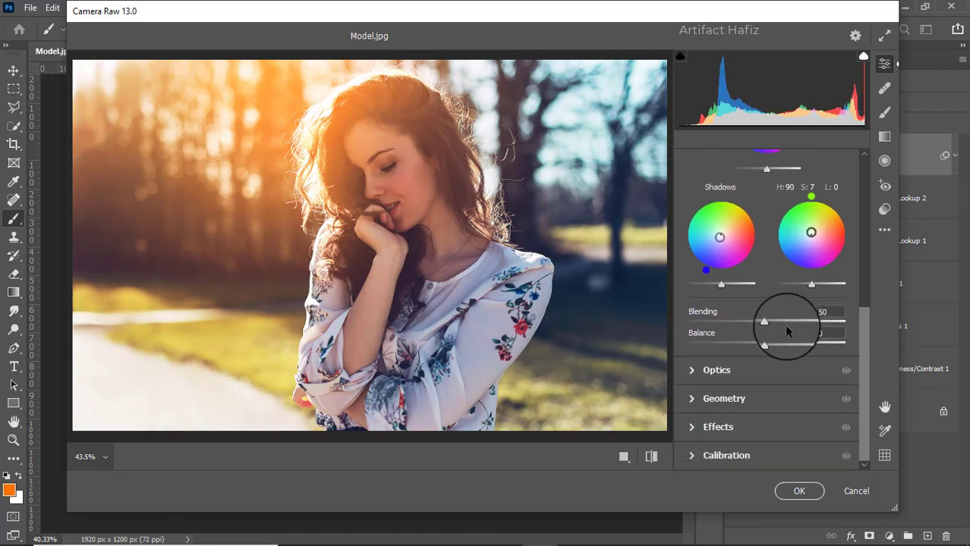
pyautogui.click(713, 428)
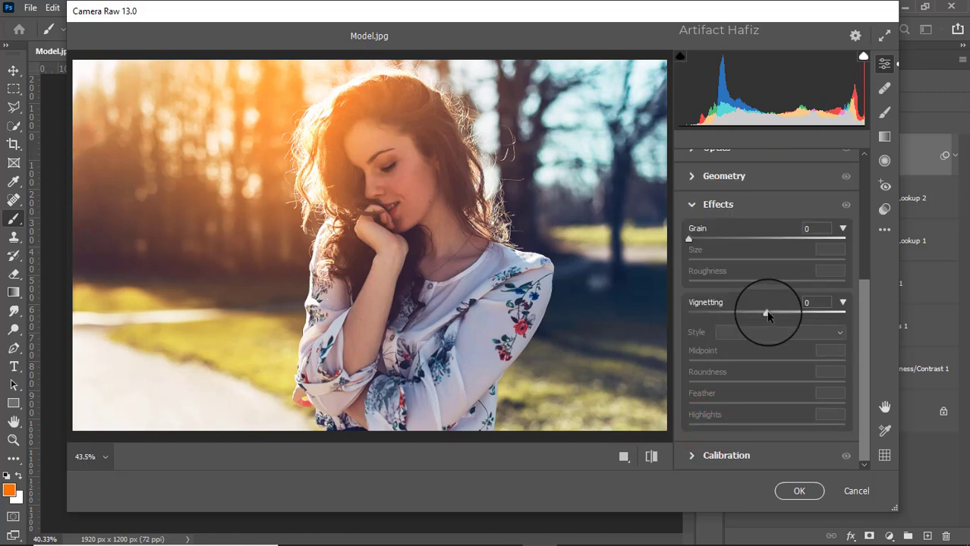
pyautogui.moveTo(767, 315); pyautogui.dragTo(748, 318)
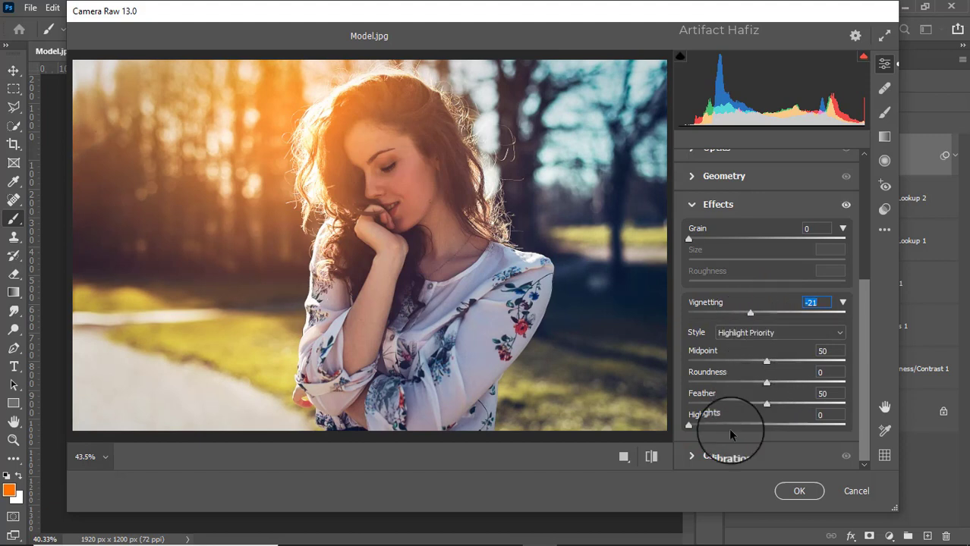
# In Calibration, set Red Primary saturation to -5 and Green Primary saturation to +2, adjust Blue Primary saturation, and apply the Camera Raw Filter
pyautogui.click(715, 456)
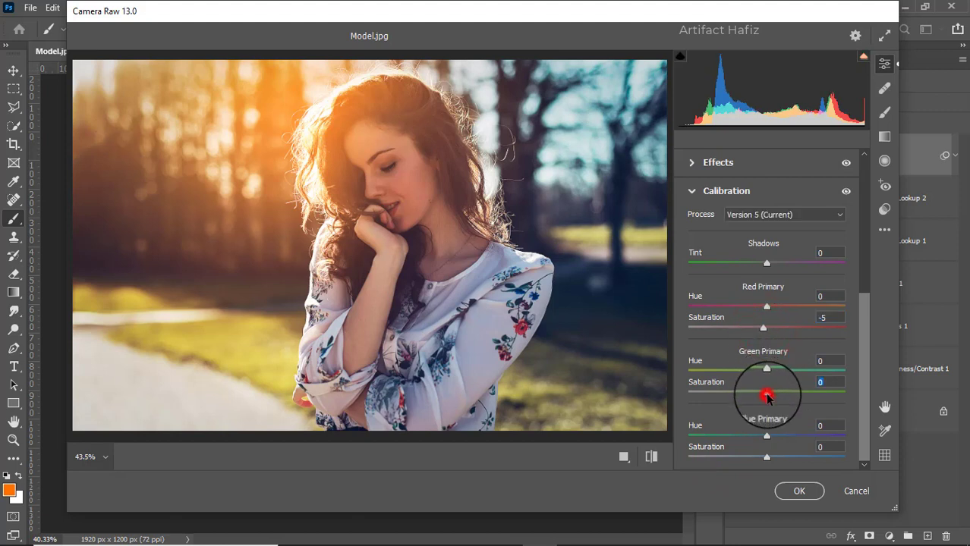
pyautogui.click(767, 456)
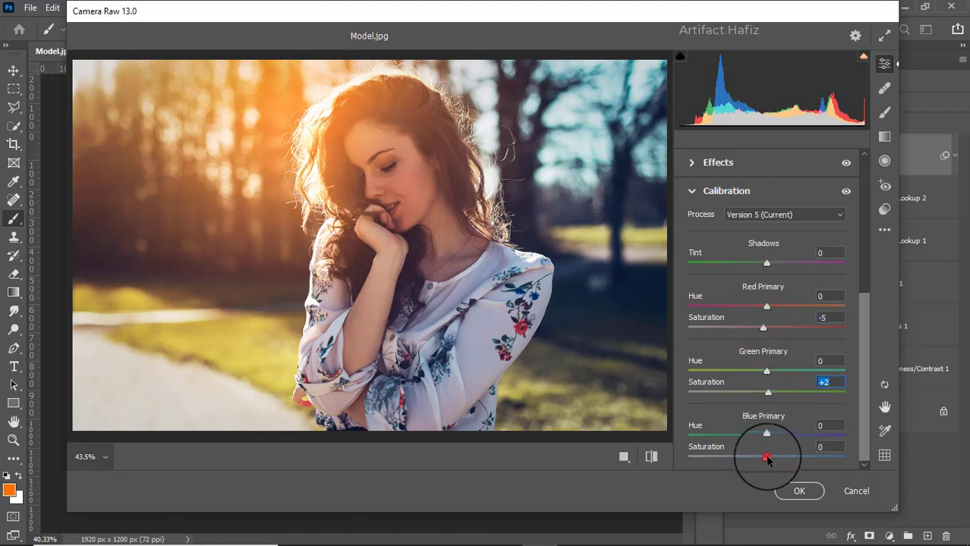
pyautogui.click(794, 491)
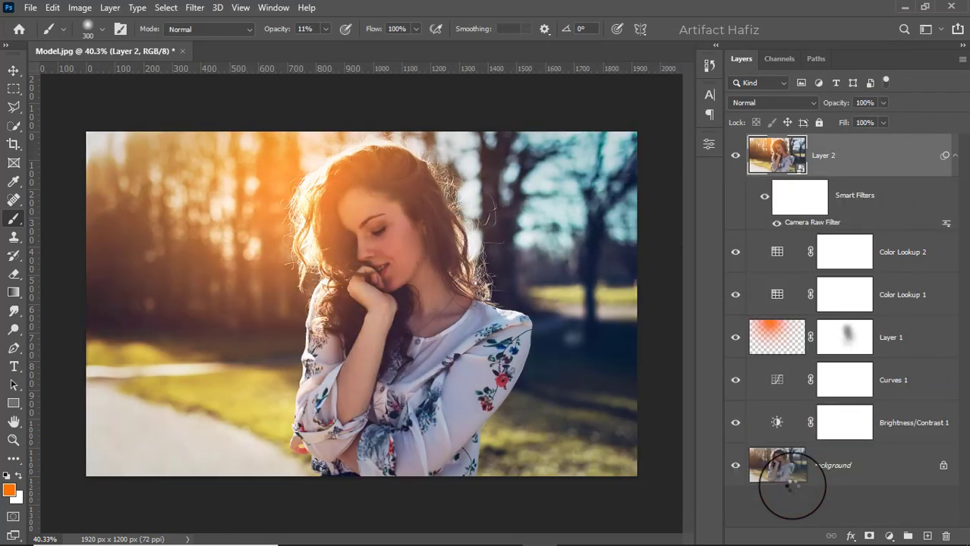
# Compare the graded portrait with the original by toggling the visibility of all layers except Background
pyautogui.keyDown('alt'); pyautogui.click(734, 465); pyautogui.keyUp('alt')
pyautogui.keyDown('alt'); pyautogui.click(735, 466); pyautogui.keyUp('alt')
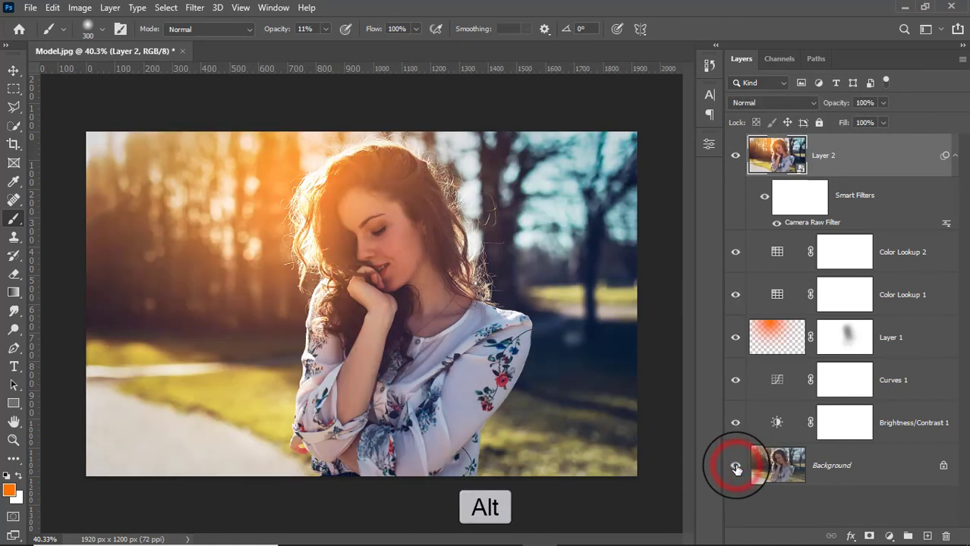
pyautogui.keyDown('alt'); pyautogui.click(735, 467); pyautogui.keyUp('alt')
pyautogui.keyDown('alt'); pyautogui.click(735, 466); pyautogui.keyUp('alt')
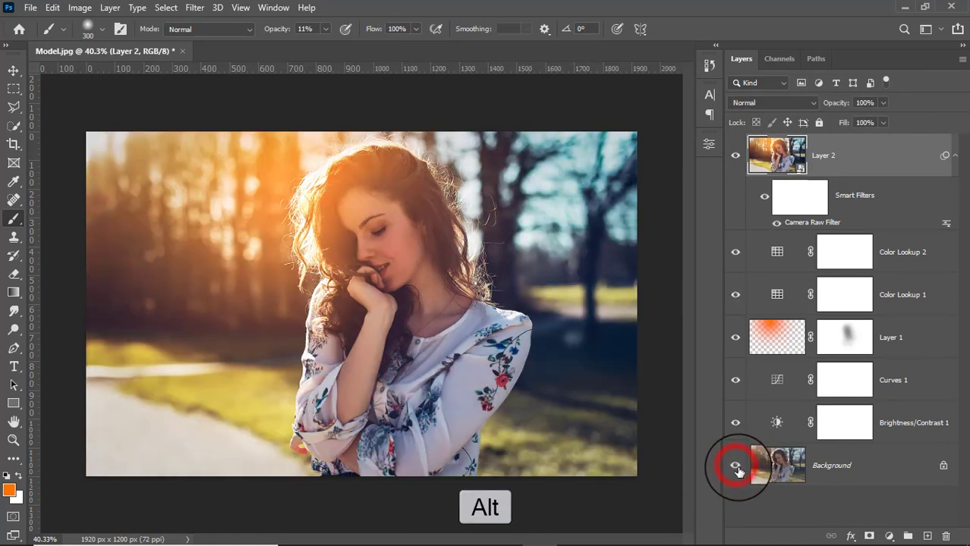